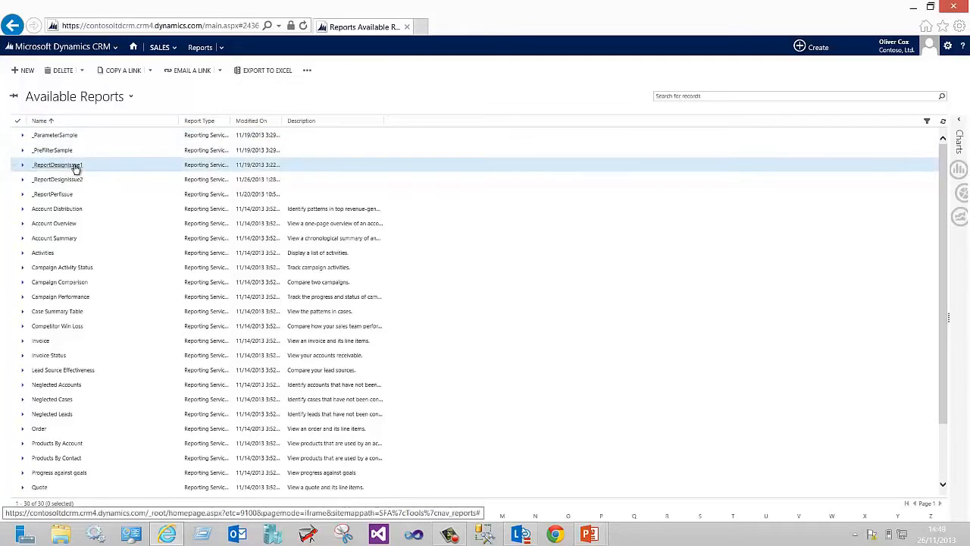
Run the _ReportDesignIssue1 report from the Available Reports list and close its report viewer window
left_click(73, 166)
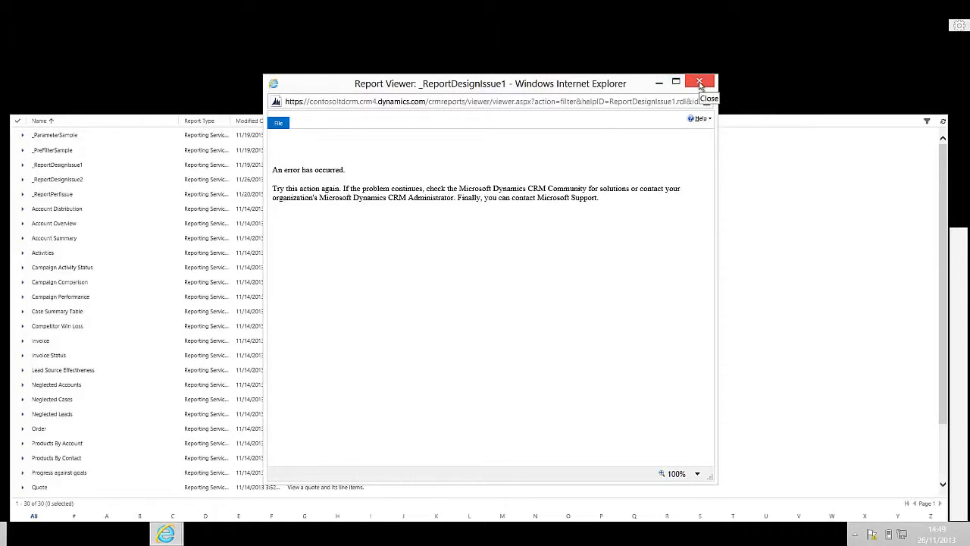
left_click(699, 84)
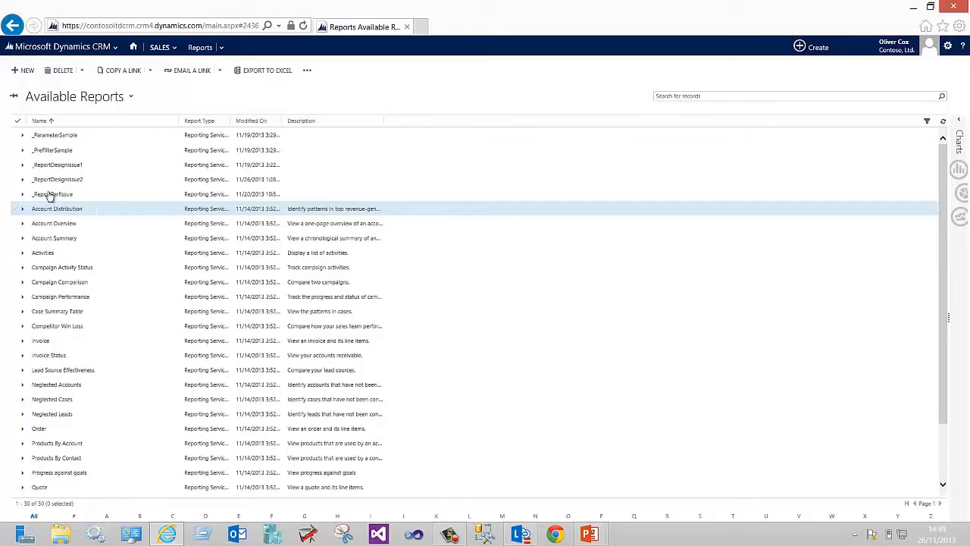
Open the _ReportDesignIssue1 report record for editing and start downloading the report definition
double_click(10, 168)
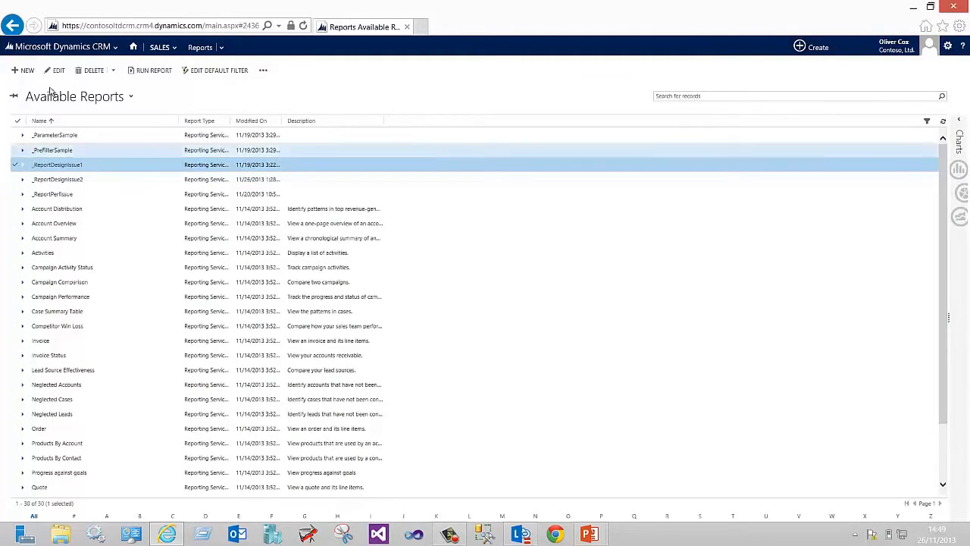
left_click(56, 73)
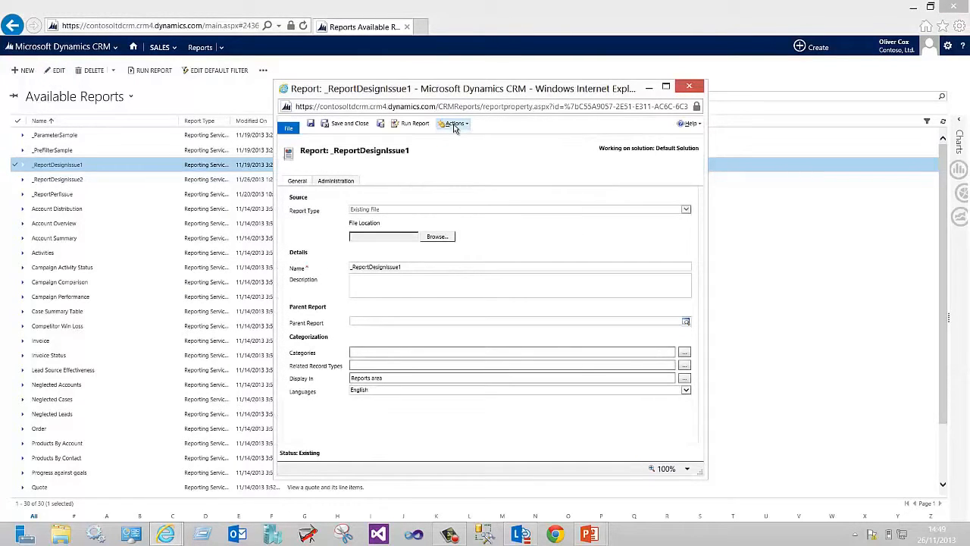
left_click(453, 124)
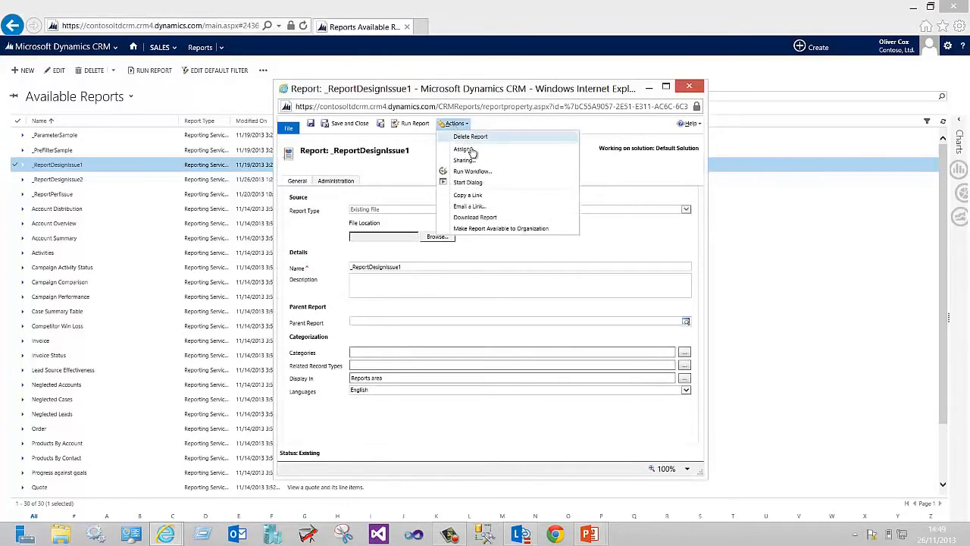
left_click(505, 218)
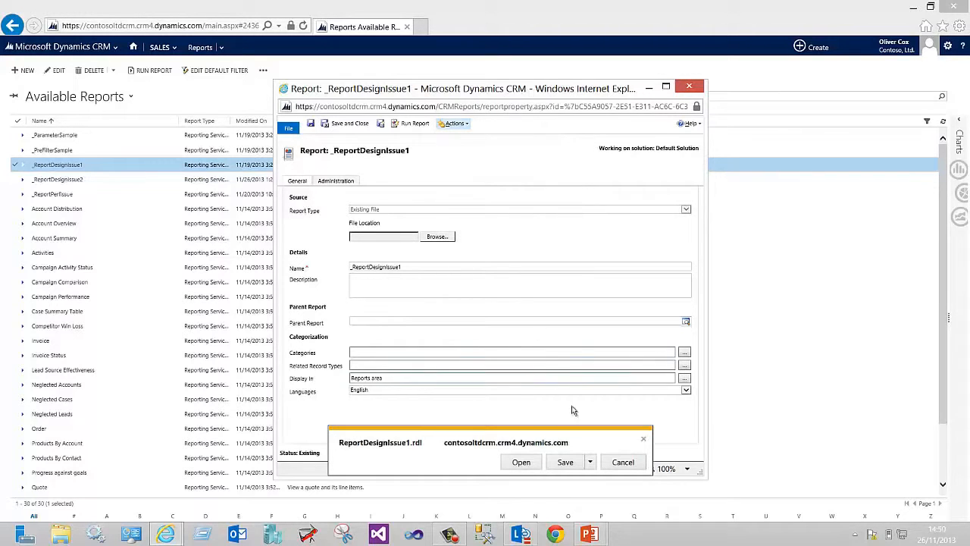
Save the ReportDesignIssue1.rdl download to the Desktop and close the report record window
left_click(589, 463)
left_click(589, 489)
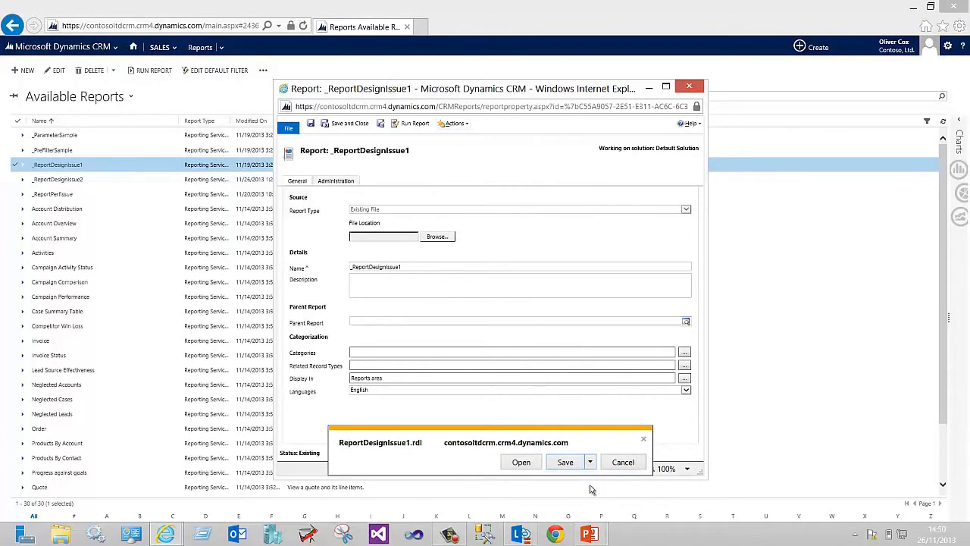
left_click(292, 192)
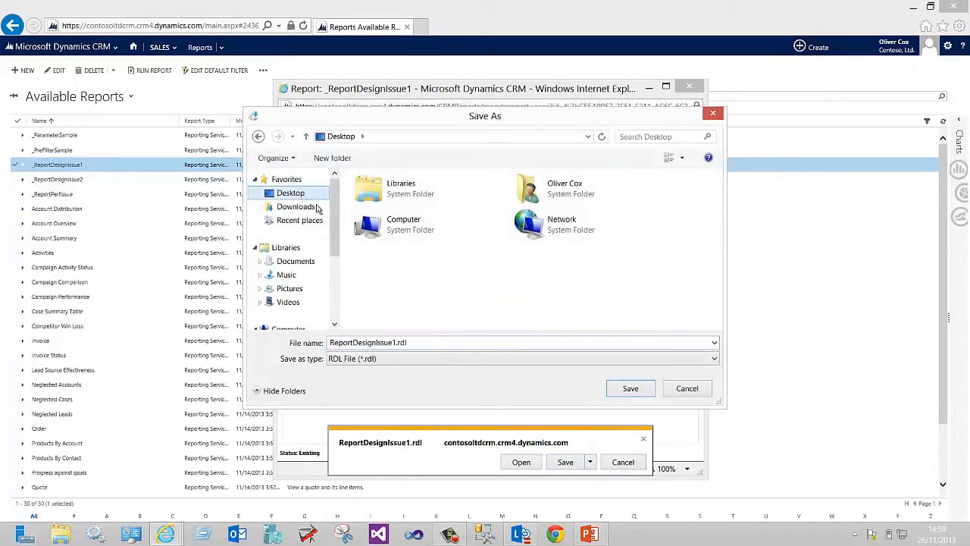
left_click(566, 462)
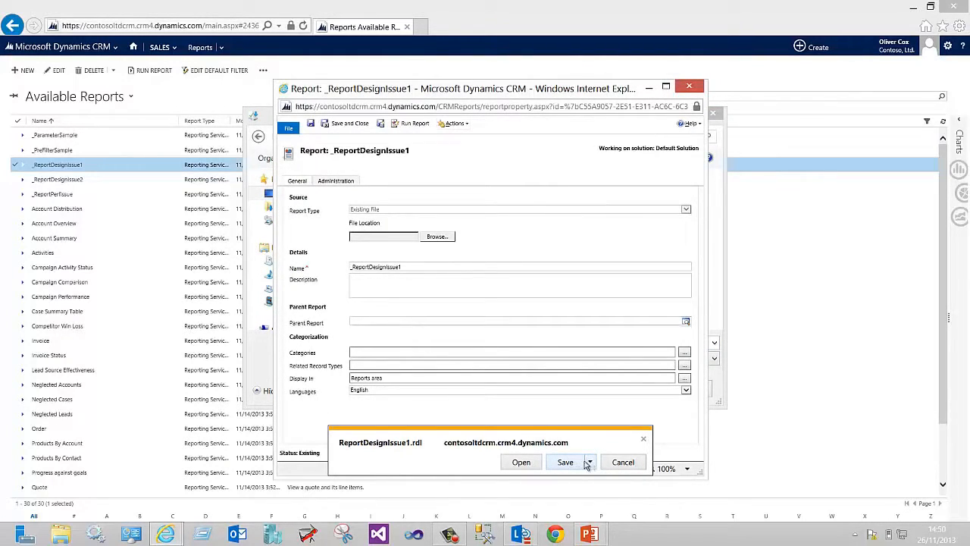
left_click(273, 130)
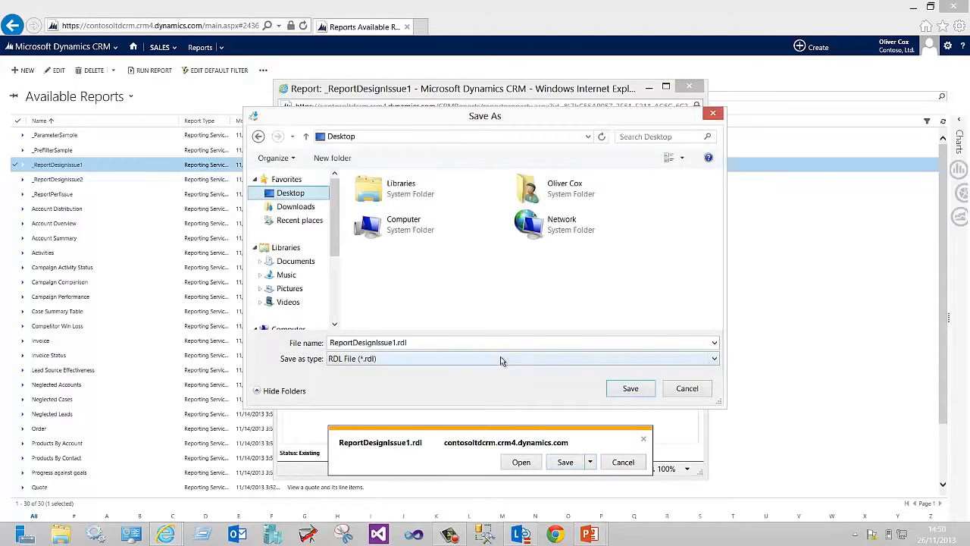
left_click(637, 391)
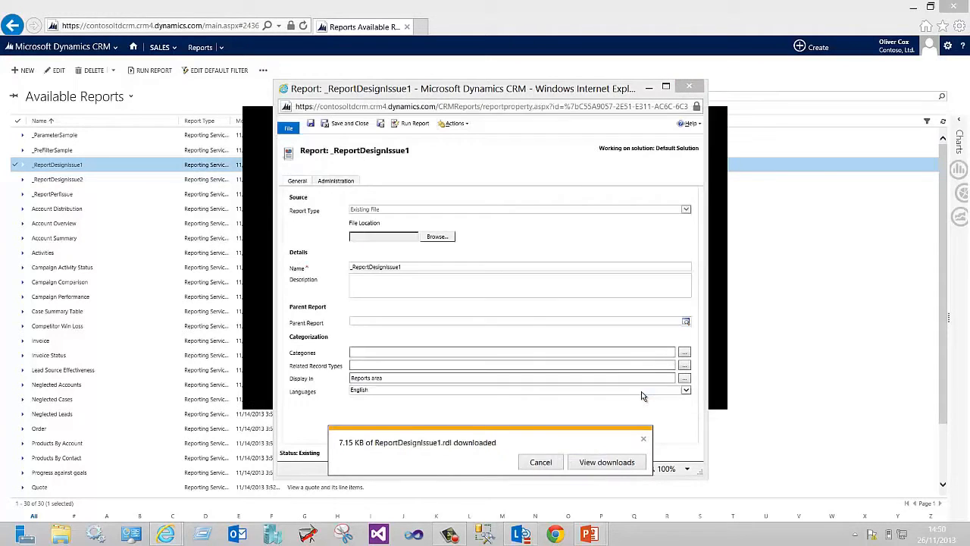
left_click(642, 435)
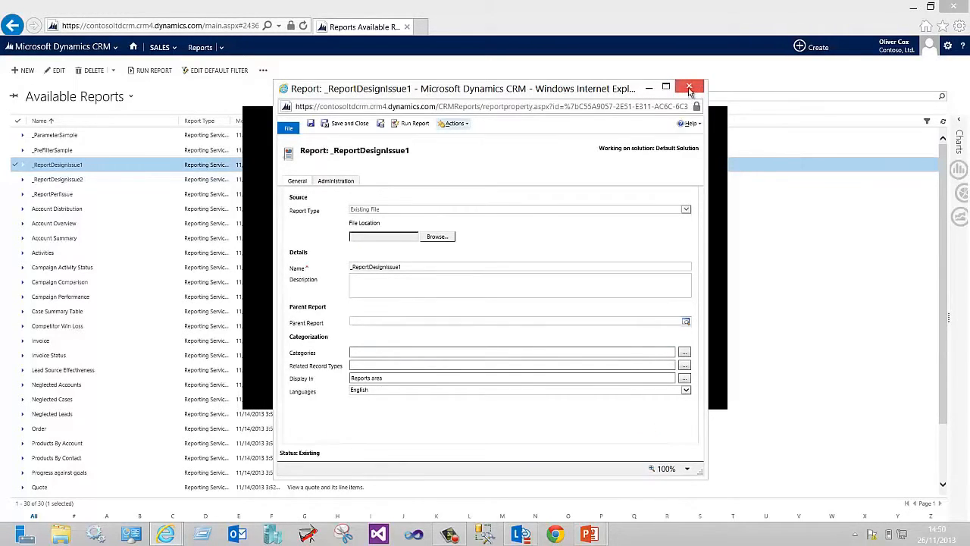
left_click(688, 89)
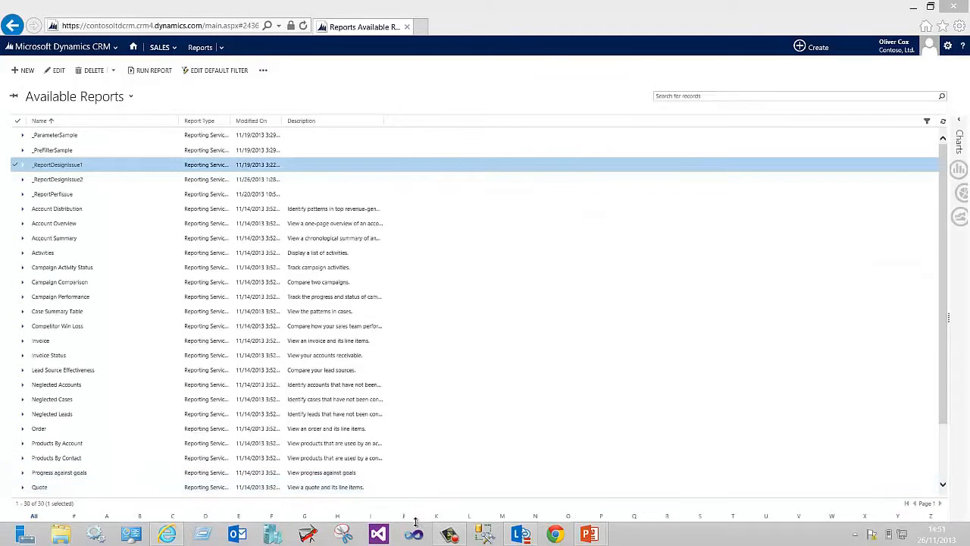
Open Visual Studio and create a new Report Server Project named TestReporting in C:\ReportTesting\
left_click(415, 535)
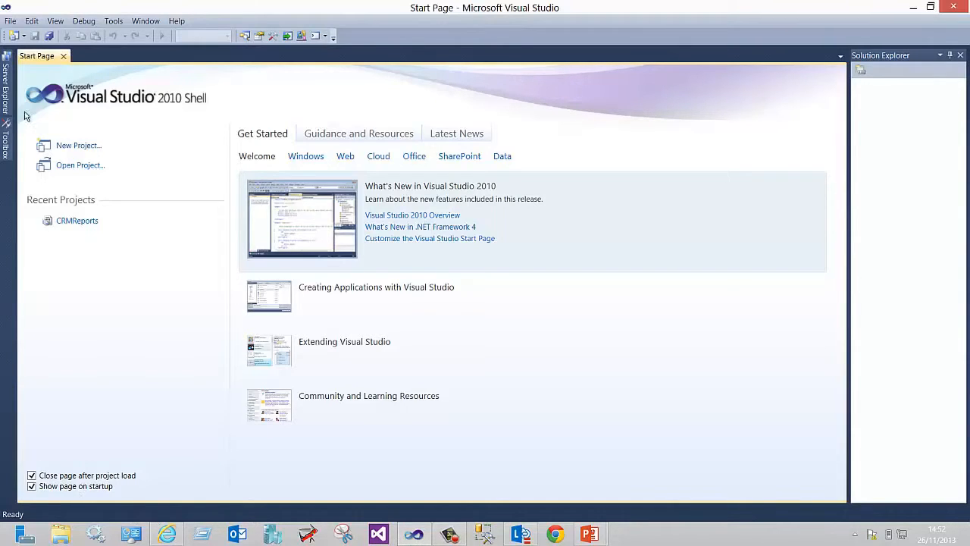
left_click(81, 145)
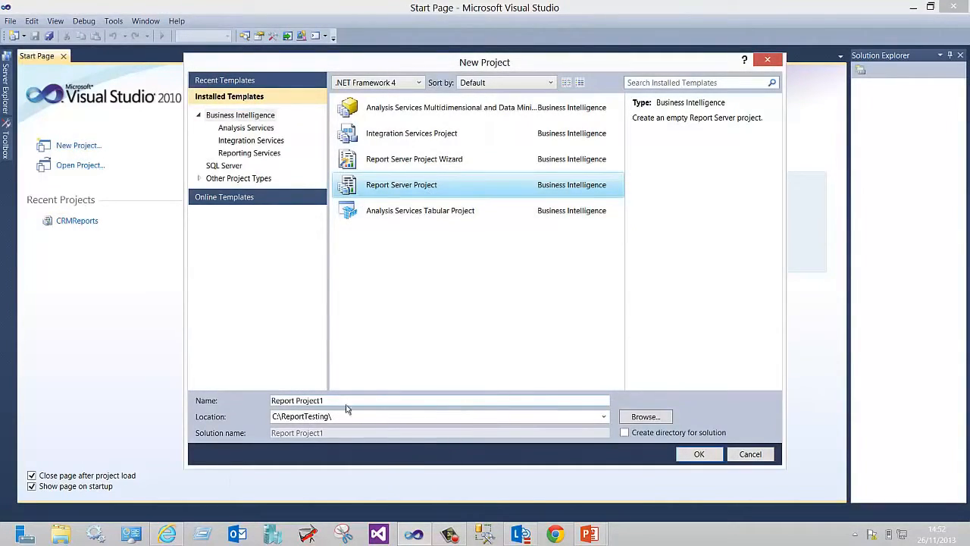
left_click_drag(345, 400, 185, 415)
type("TestREport")
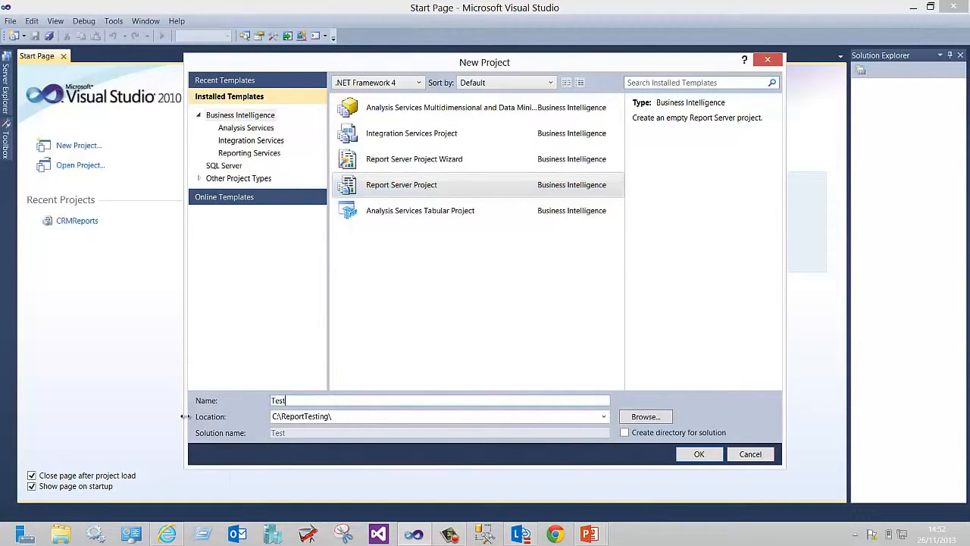
key("BackSpace")
key("BackSpace")
key("BackSpace")
key("BackSpace")
key("BackSpace")
key("BackSpace")
type("Reporting")
left_click(698, 456)
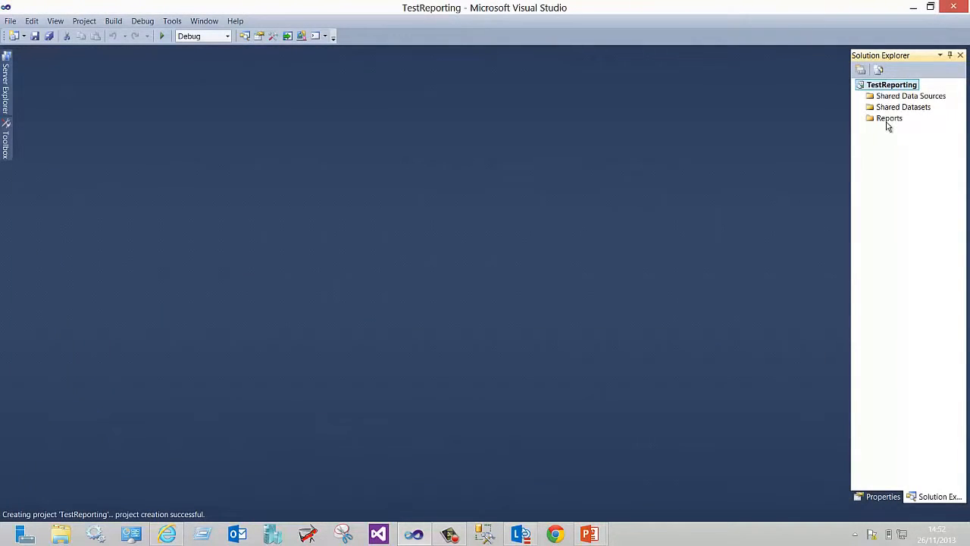
Add the existing ReportDesignIssue1.rdl file from the Desktop to the project's Reports folder
left_click(890, 121)
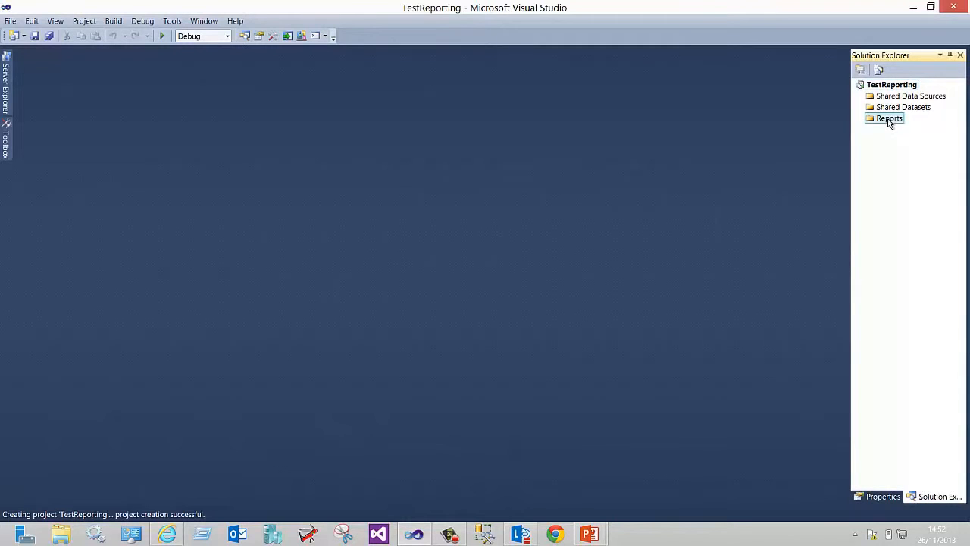
right_click(890, 123)
mouse_move(876, 142)
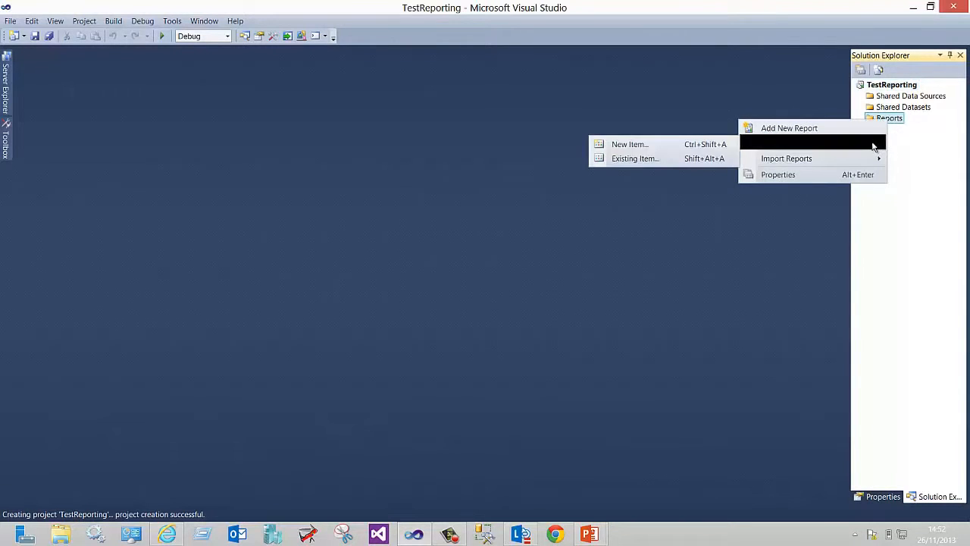
left_click(661, 165)
scroll(71, 109, "down", 3)
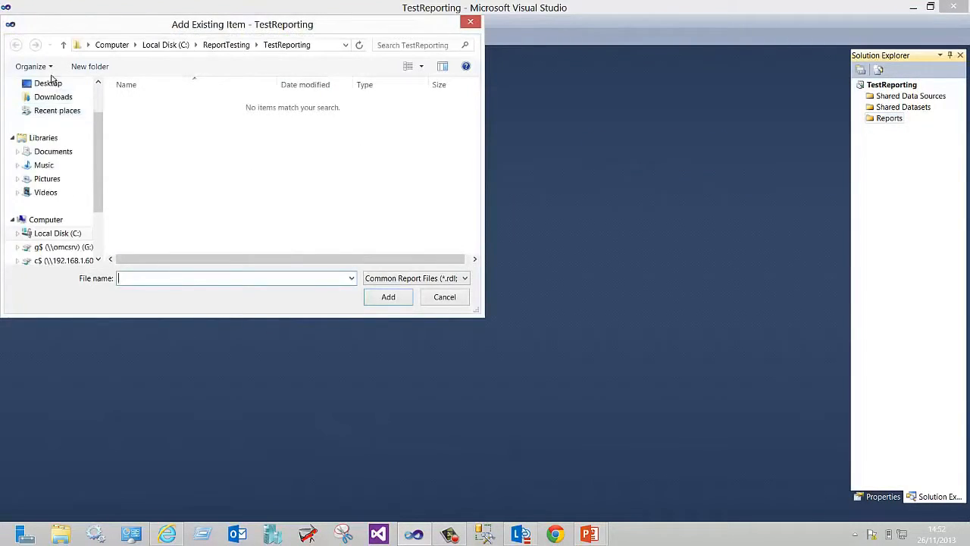
left_click(51, 81)
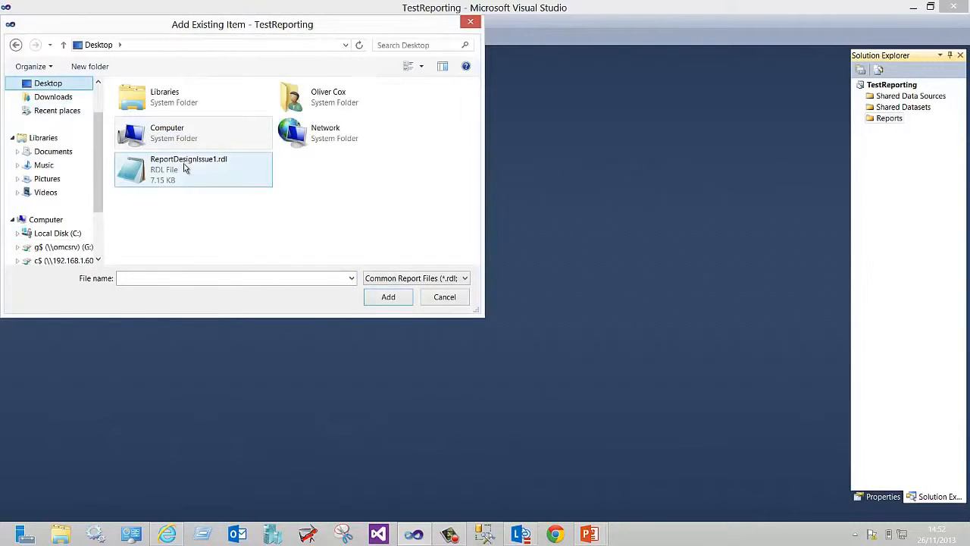
left_click(184, 167)
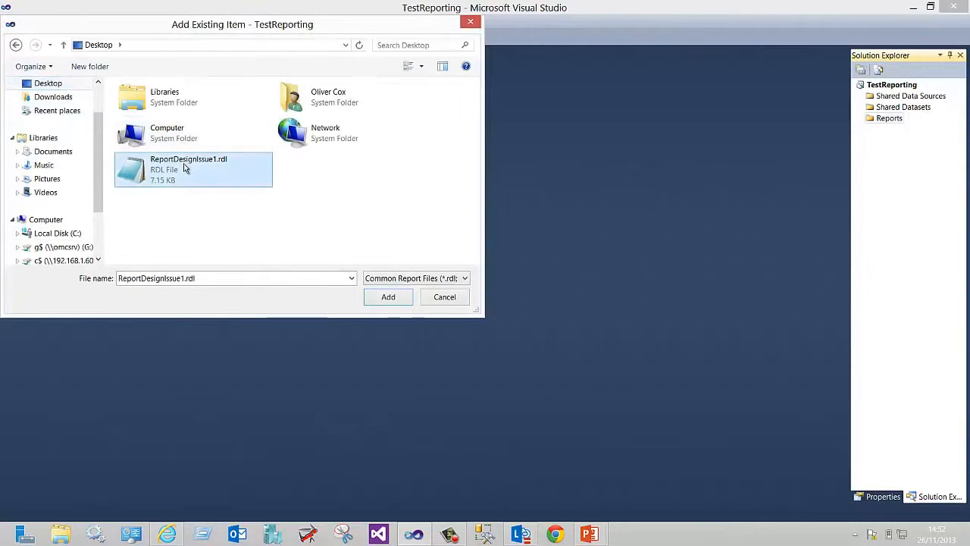
left_click(387, 297)
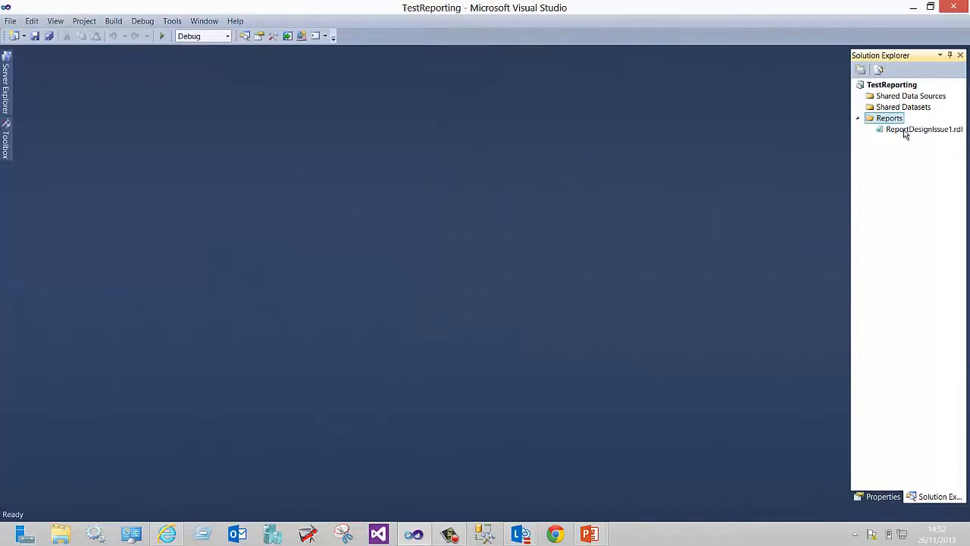
Open ReportDesignIssue1.rdl in the designer and inspect the CRMOnline data source's connection string
double_click(904, 131)
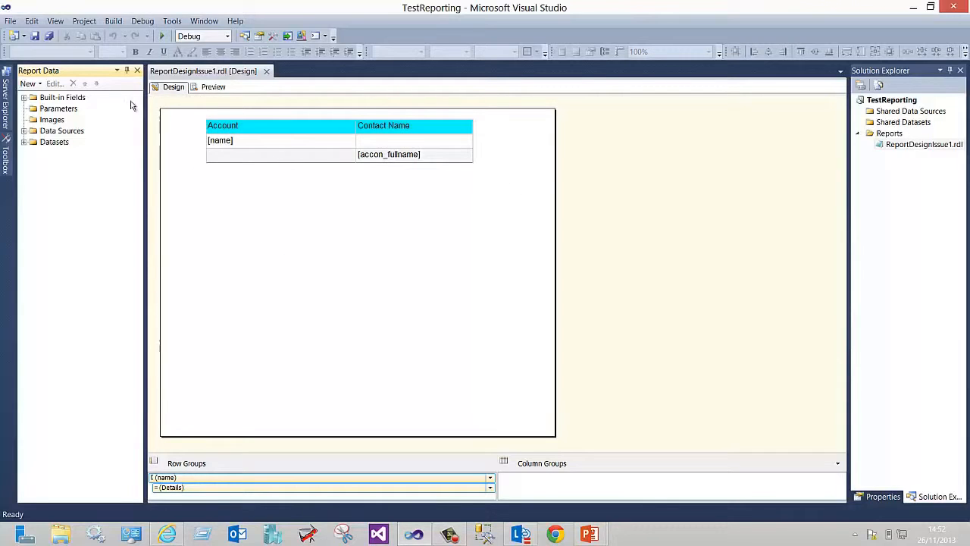
left_click(24, 131)
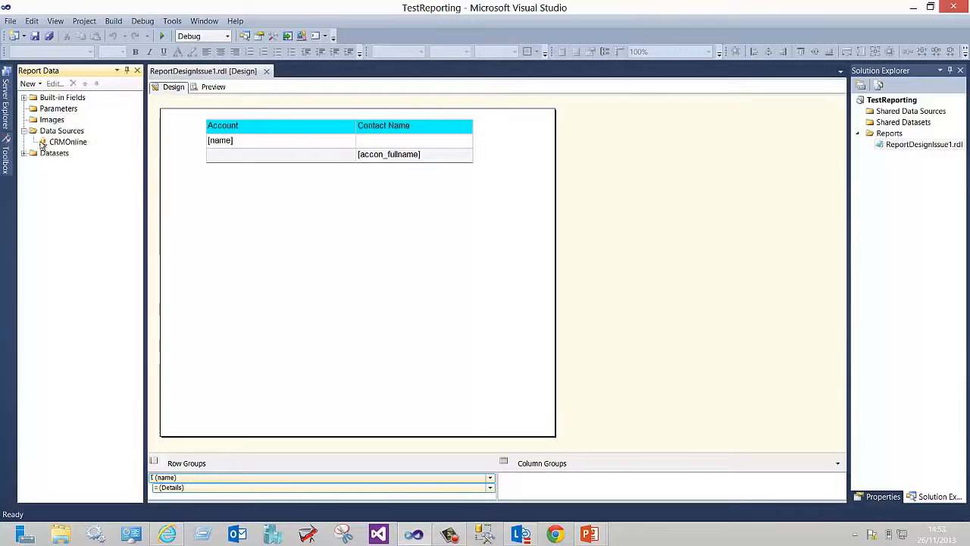
left_click(79, 147)
double_click(79, 148)
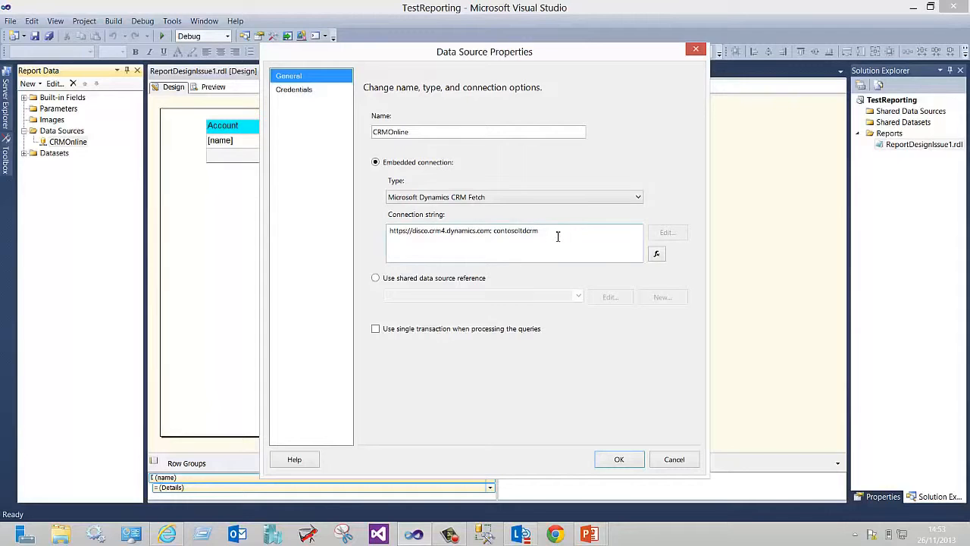
left_click_drag(559, 231, 498, 219)
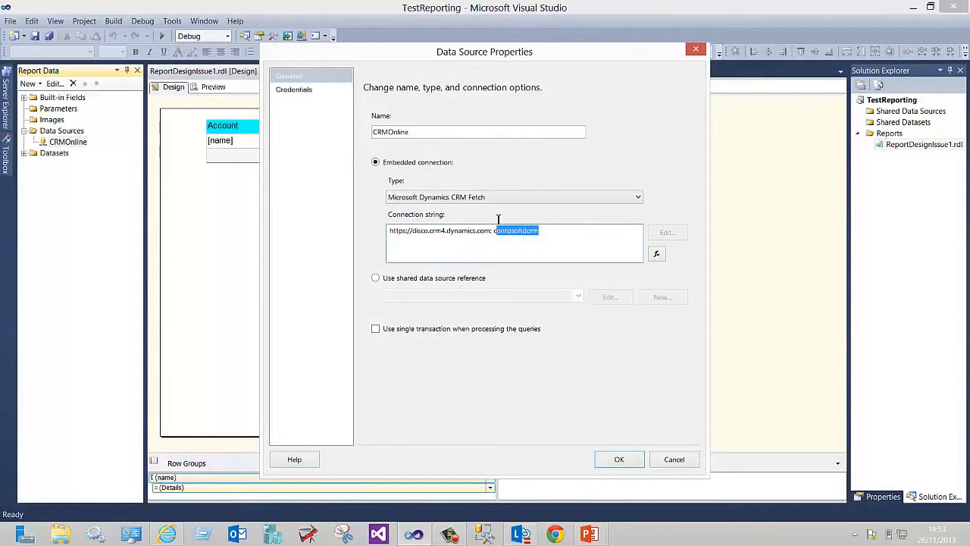
left_click_drag(498, 219, 495, 232)
left_click(495, 230)
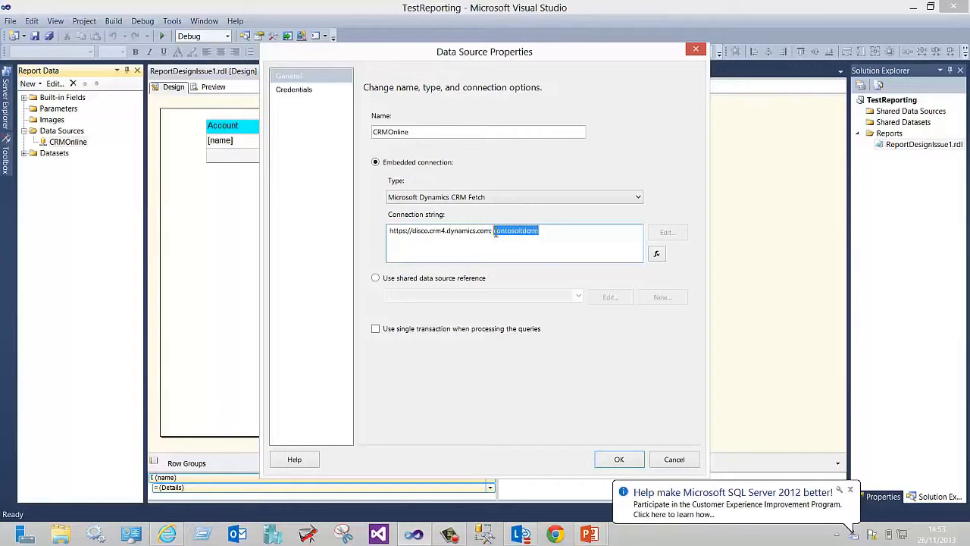
Set the CRMOnline data source credentials to use a specific user name and password, entering the account's user name and password
left_click(303, 91)
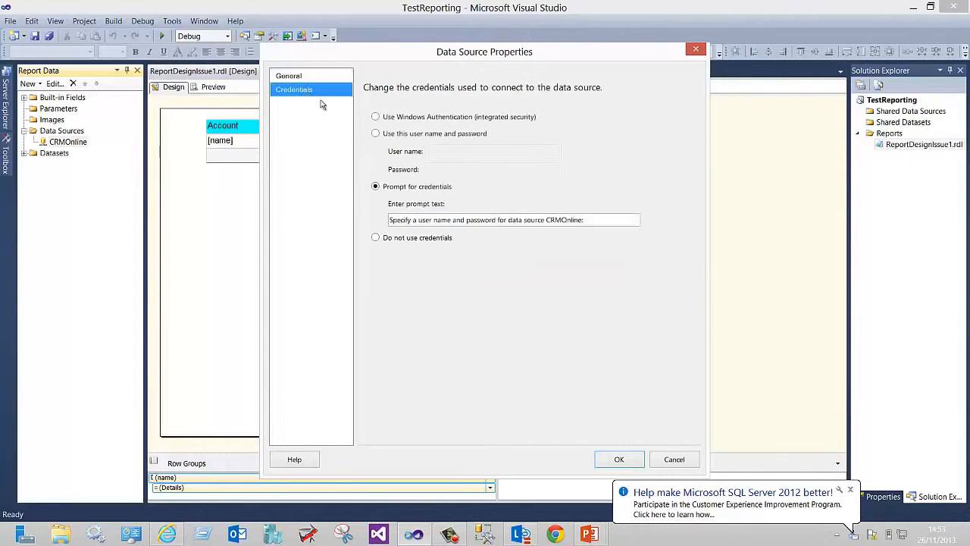
left_click(375, 134)
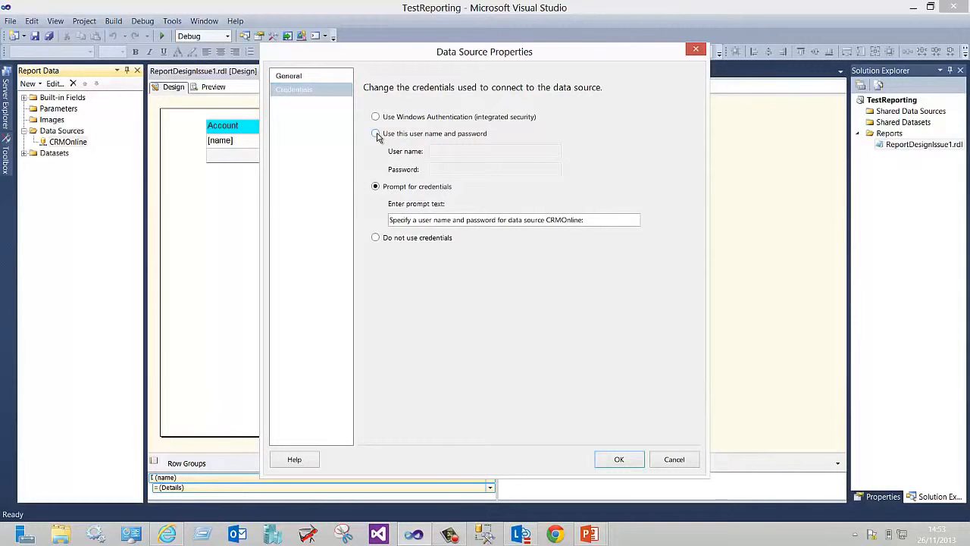
left_click(375, 134)
left_click(455, 151)
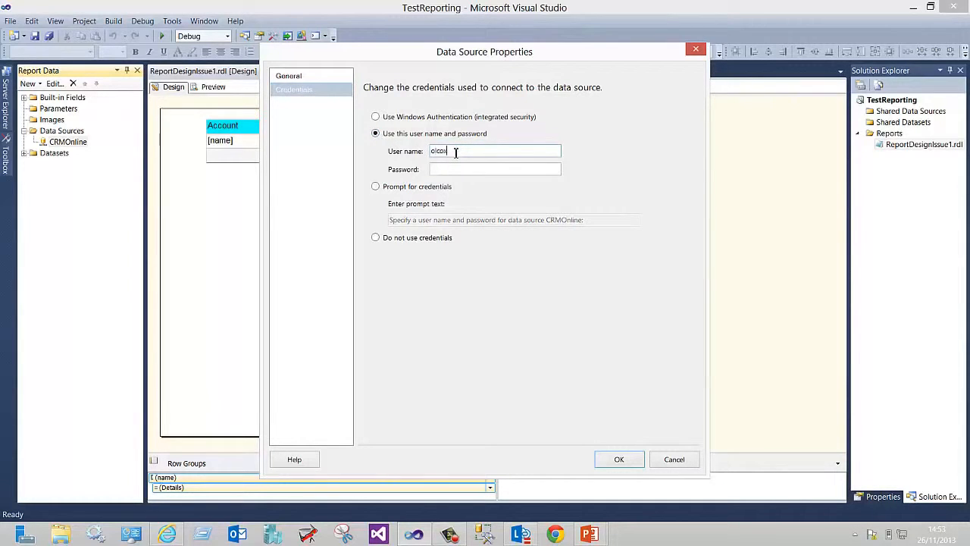
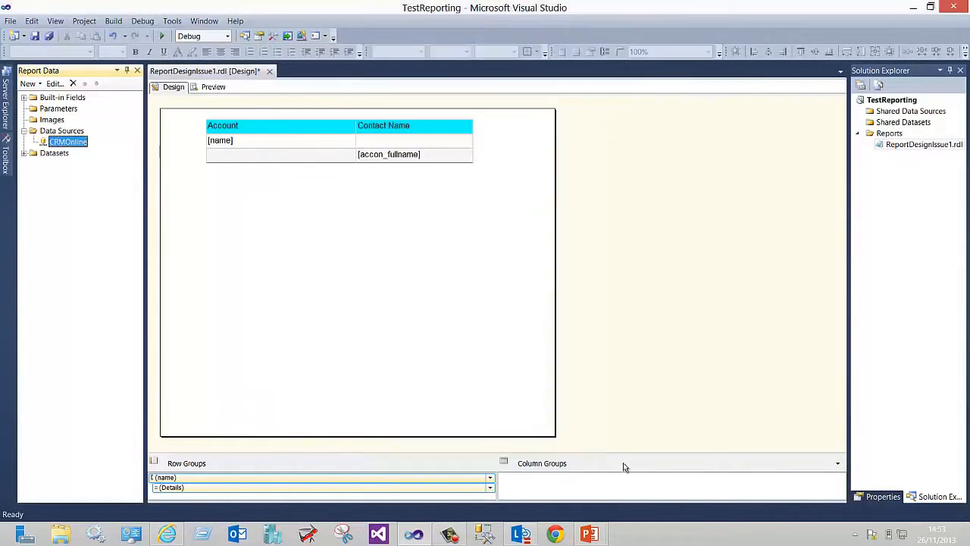
Preview the report, return to design view and open the AccountsAndContacts dataset's properties to examine its query
left_click(217, 87)
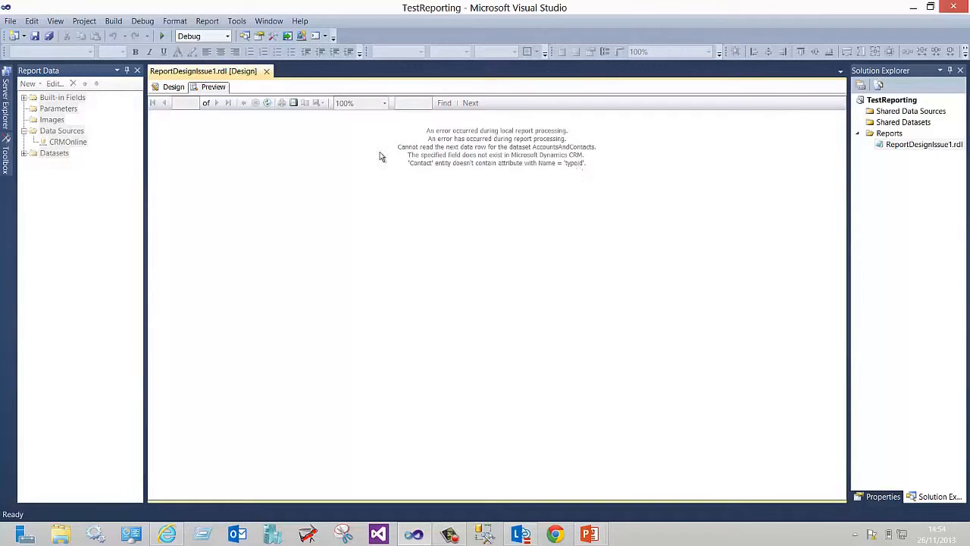
left_click(170, 87)
left_click(25, 154)
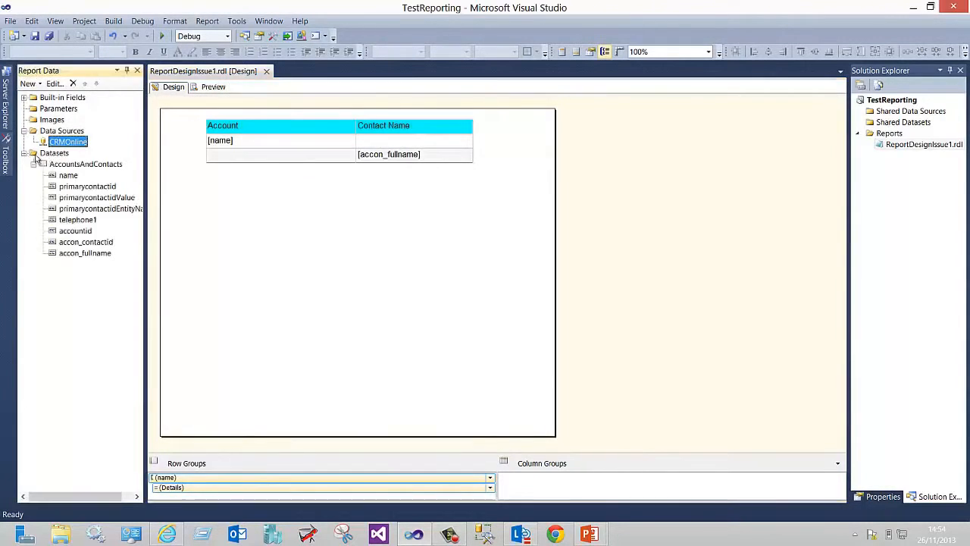
double_click(75, 164)
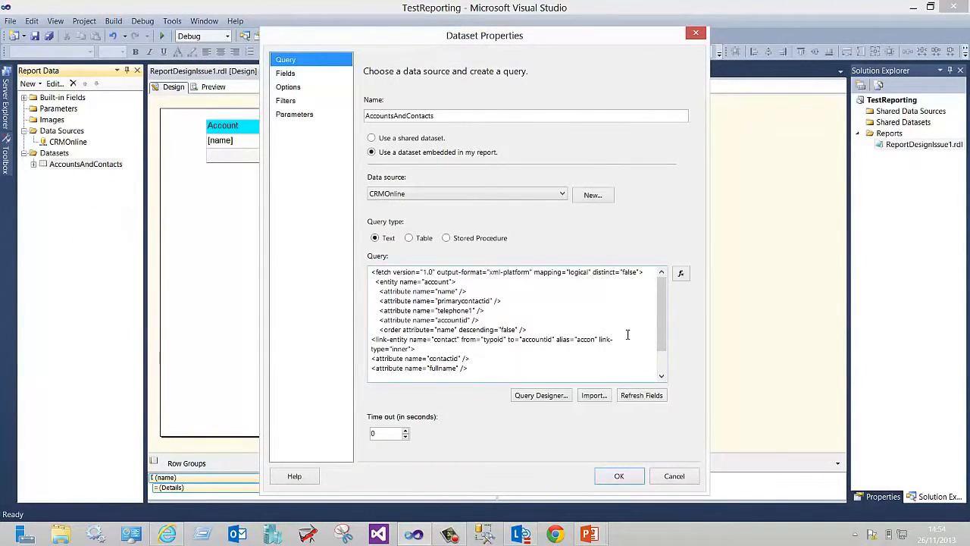
In the dataset query, change the contact link-entity's from attribute to parentcustomerid, refresh the fields and apply
left_click(504, 339)
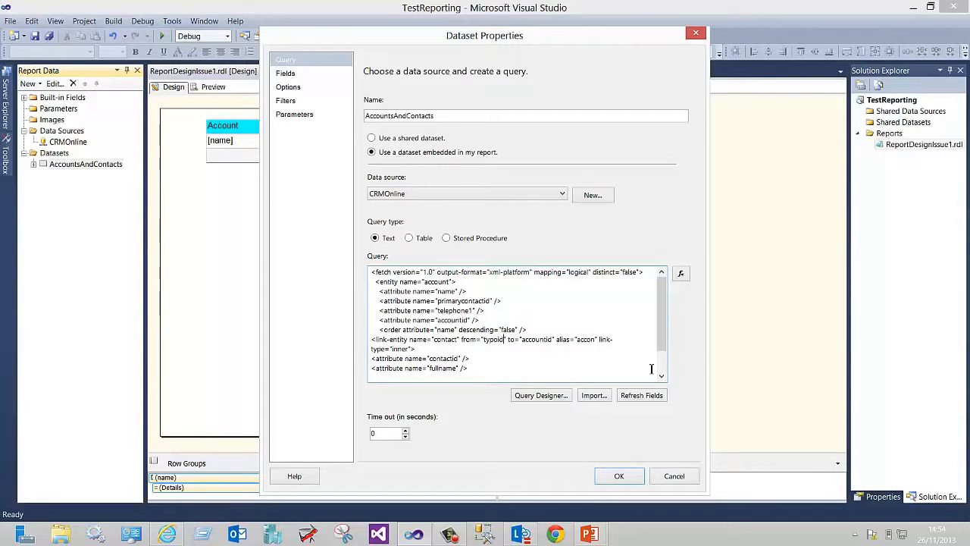
key("BackSpace")
key("BackSpace")
key("BackSpace")
key("BackSpace")
key("BackSpace")
key("BackSpace")
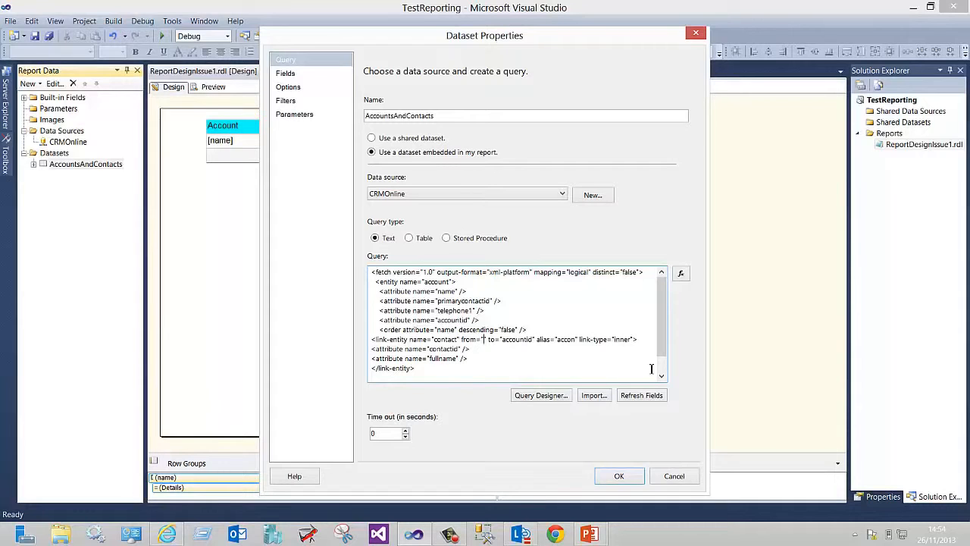
type("parents")
type("ustomerid")
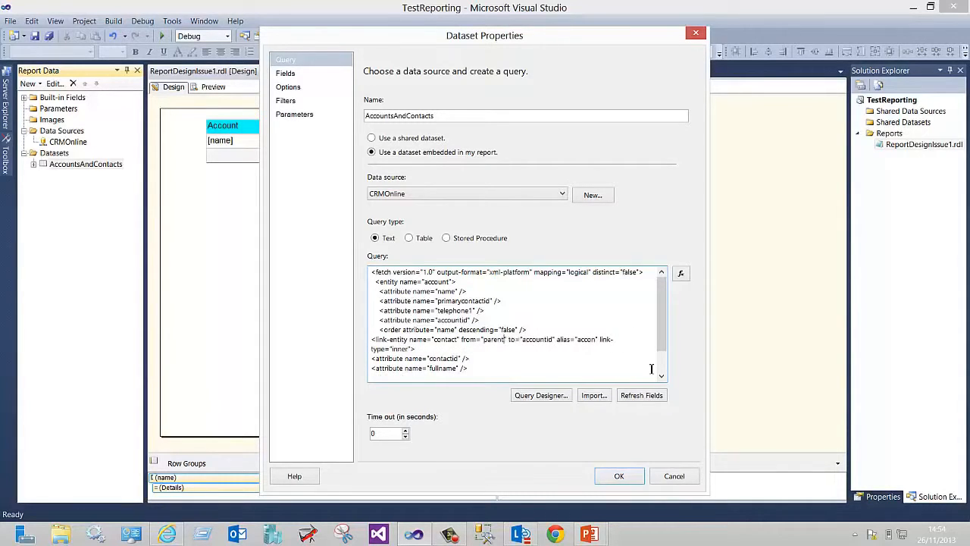
key("BackSpace")
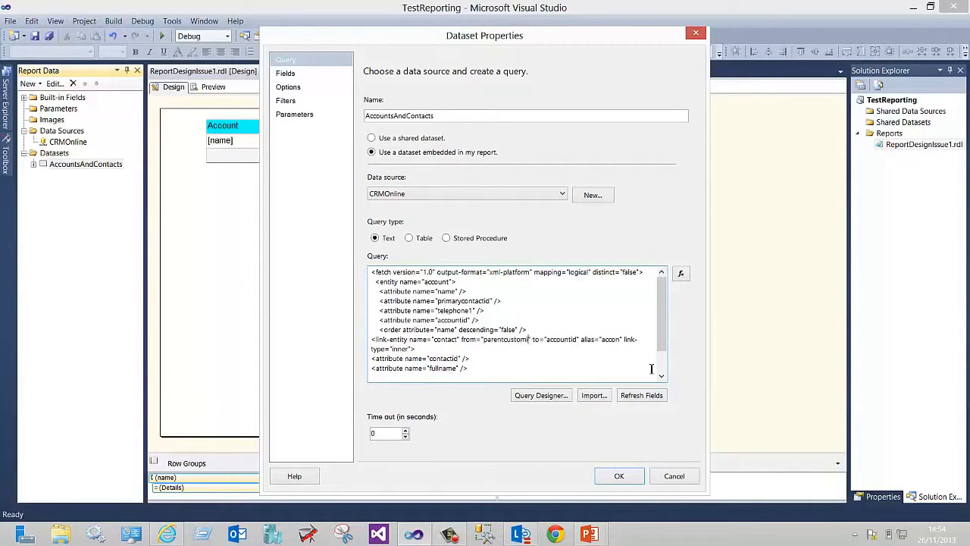
type("id")
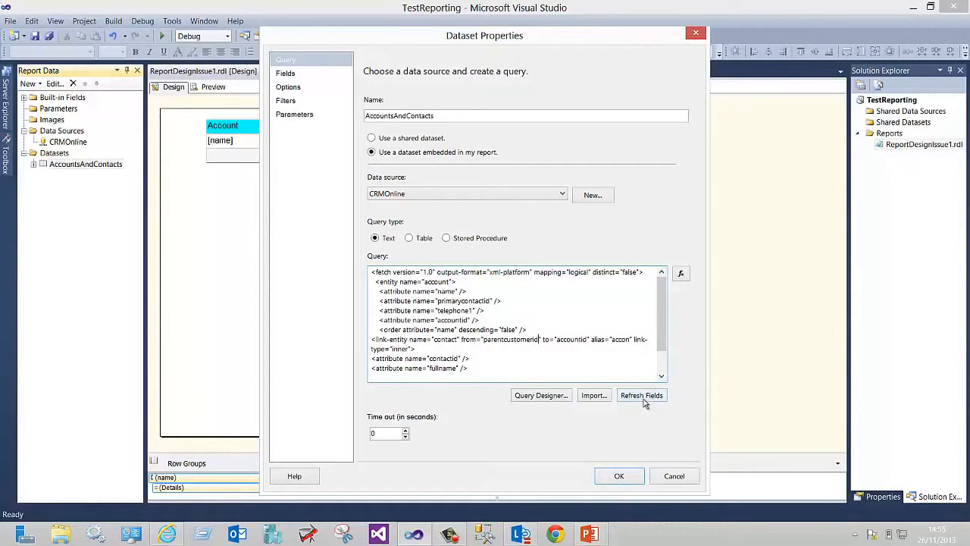
left_click(644, 398)
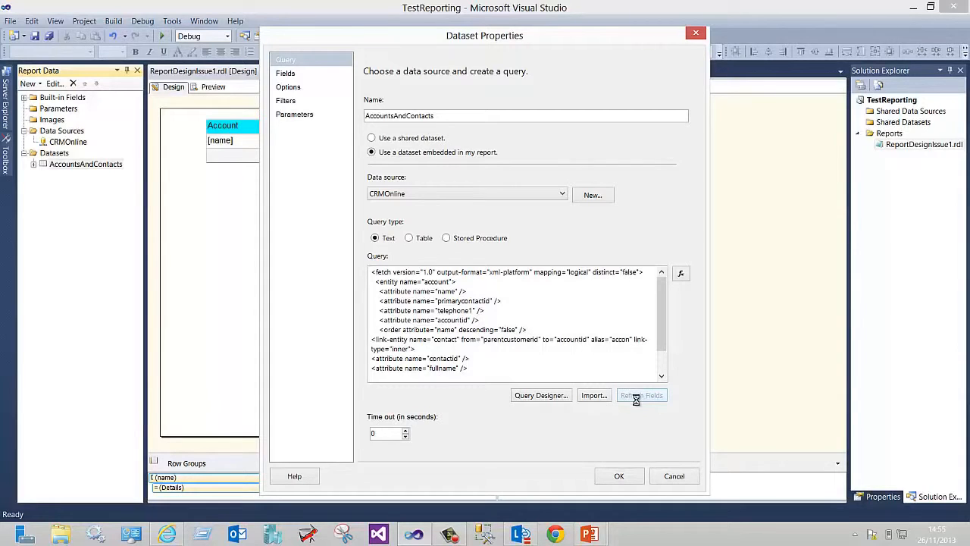
left_click(620, 477)
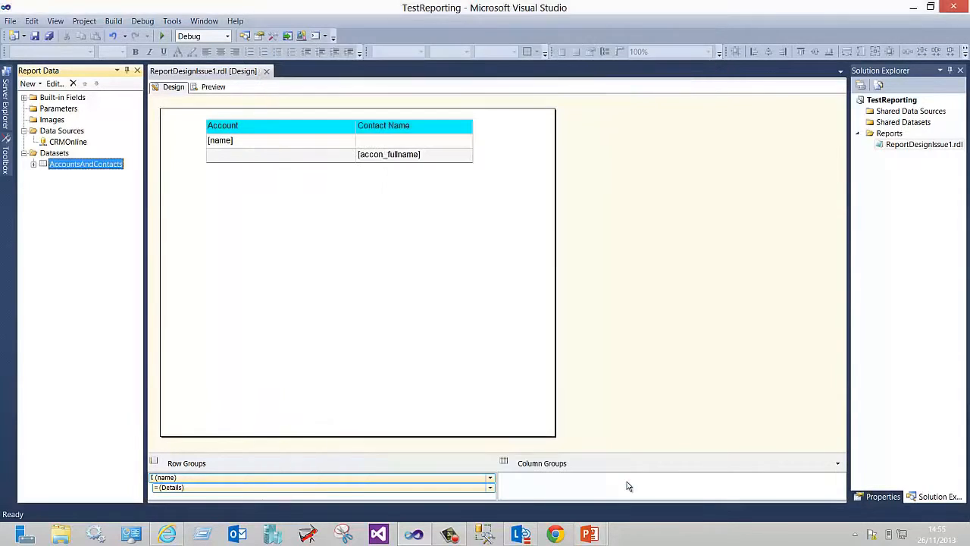
Preview the report, return to design view and expand the AccountsAndContacts dataset's field list
left_click(213, 87)
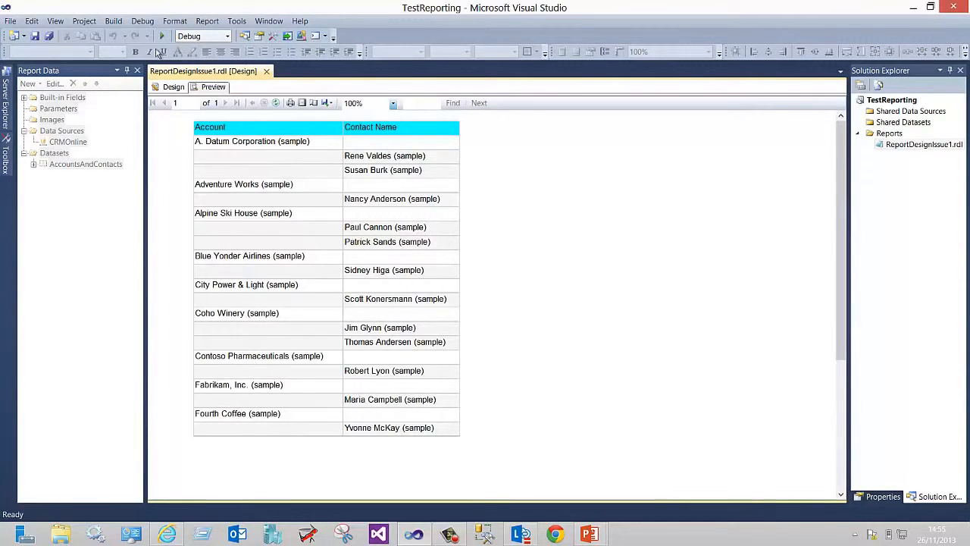
left_click(173, 88)
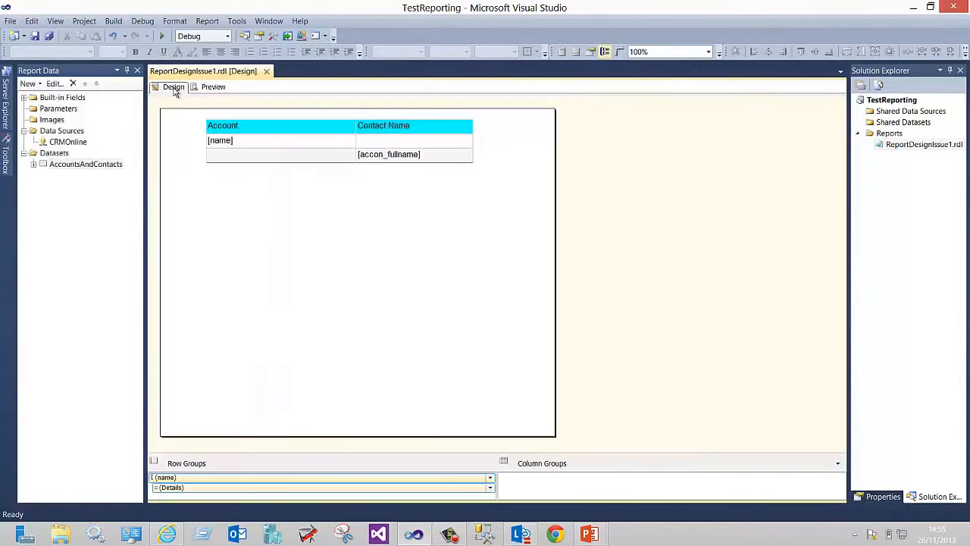
left_click(33, 164)
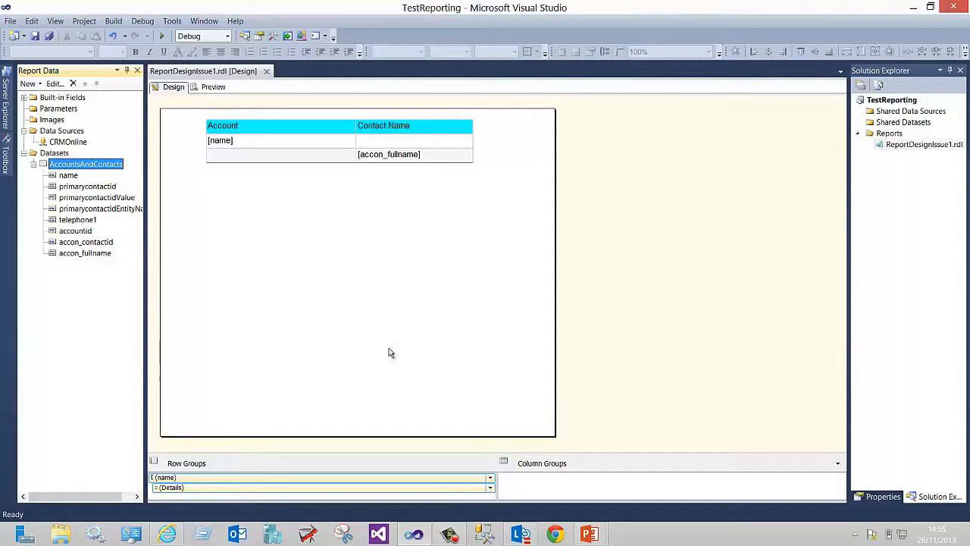
Switch to Dynamics CRM, run the _ReportDesignIssue2 report to view its output, and close the viewer
left_click(167, 534)
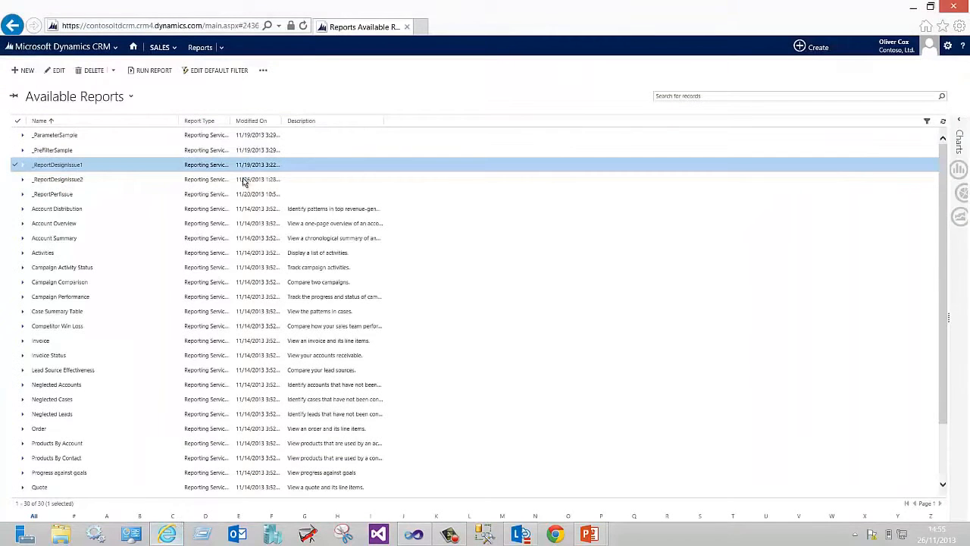
left_click(117, 182)
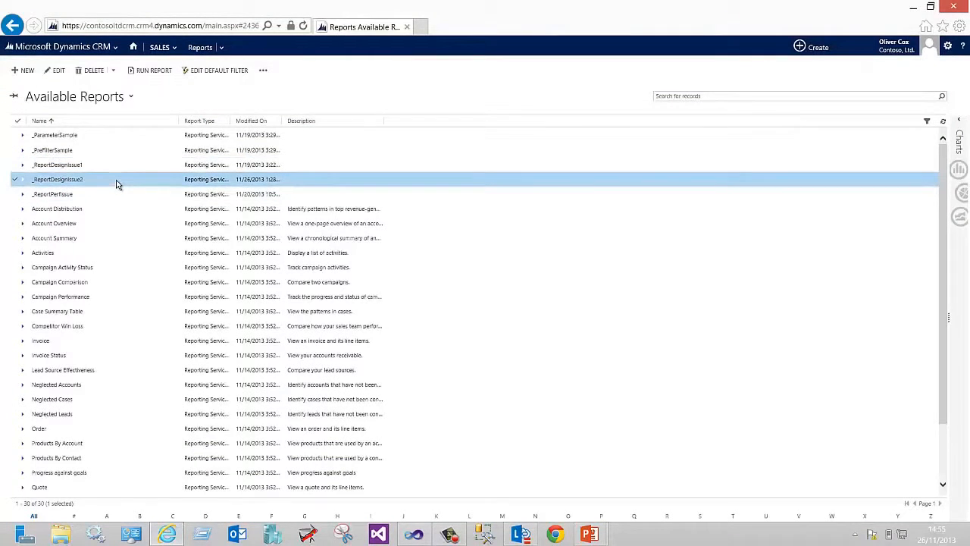
double_click(118, 182)
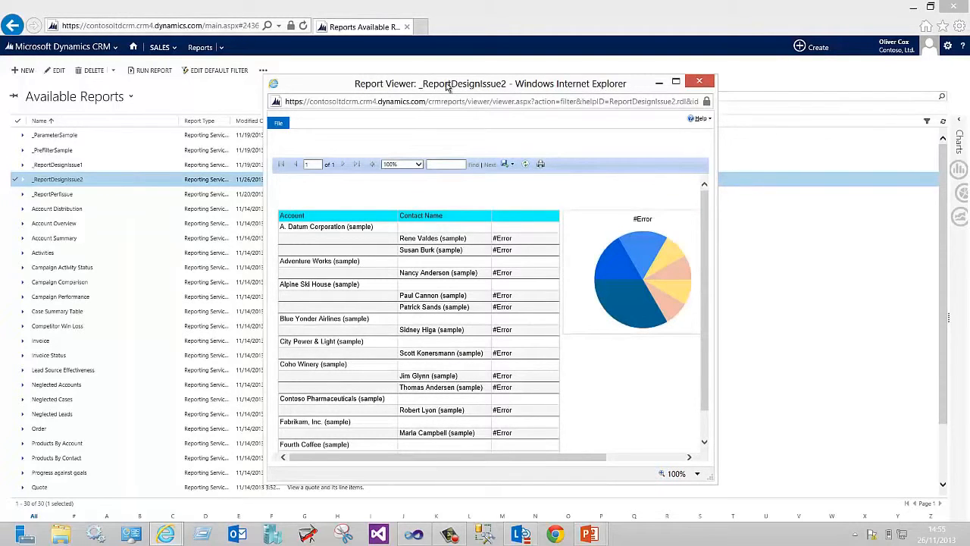
left_click_drag(444, 87, 408, 80)
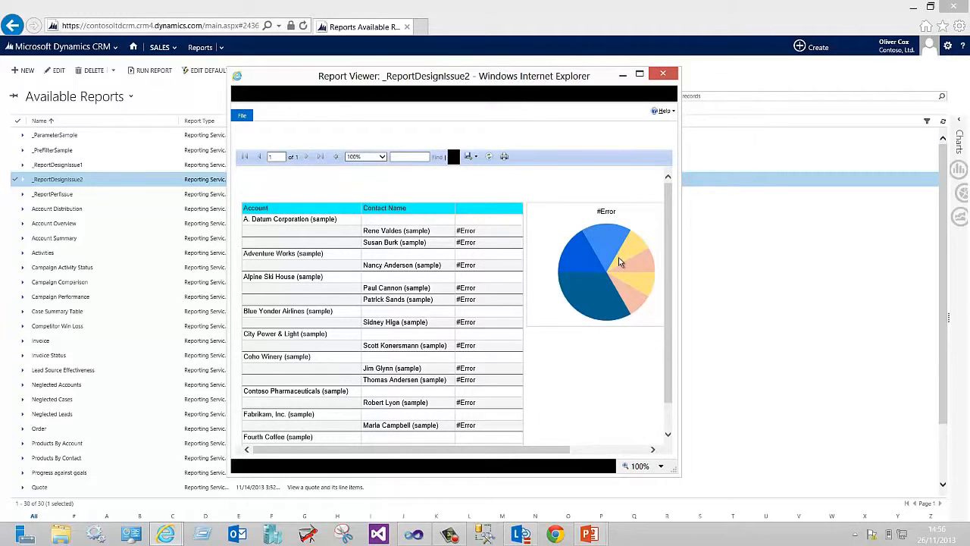
left_click(663, 74)
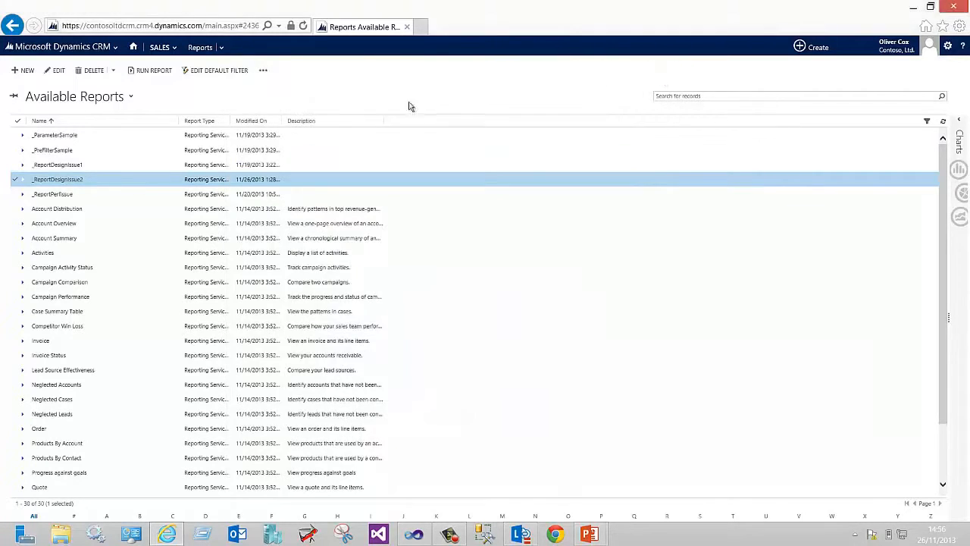
Download _ReportDesignIssue2's report file, saving it as ReportDesignIssue2.rdl on the Desktop, and close the report form
left_click(54, 70)
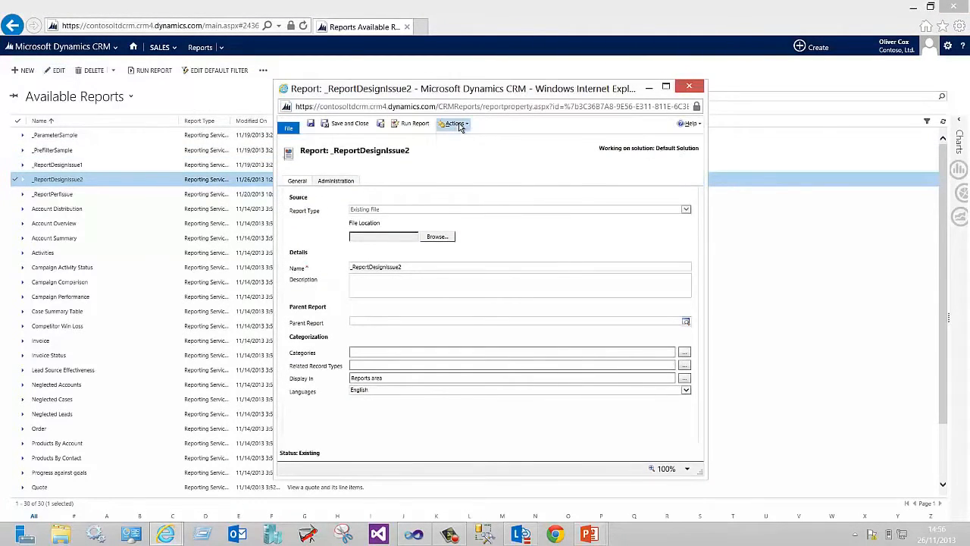
left_click(459, 126)
left_click(500, 217)
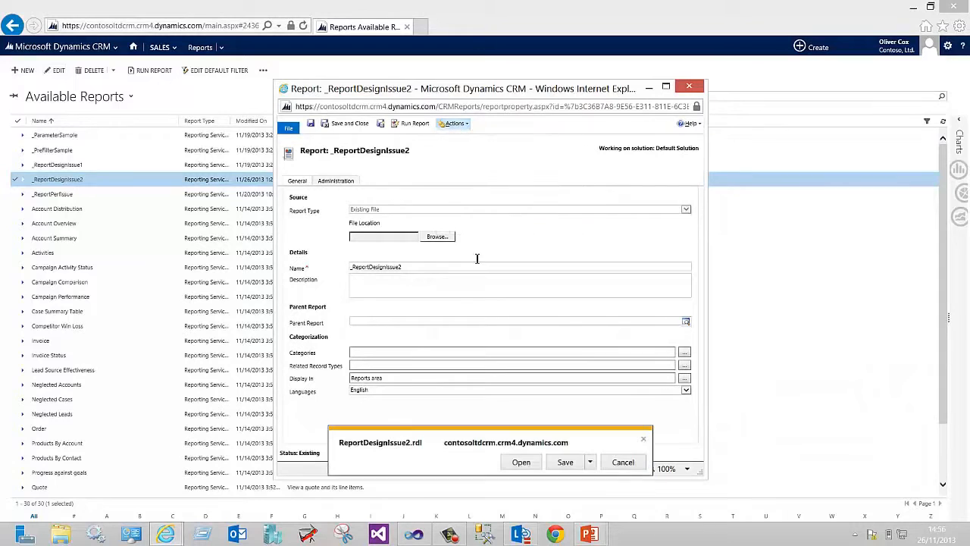
left_click(589, 462)
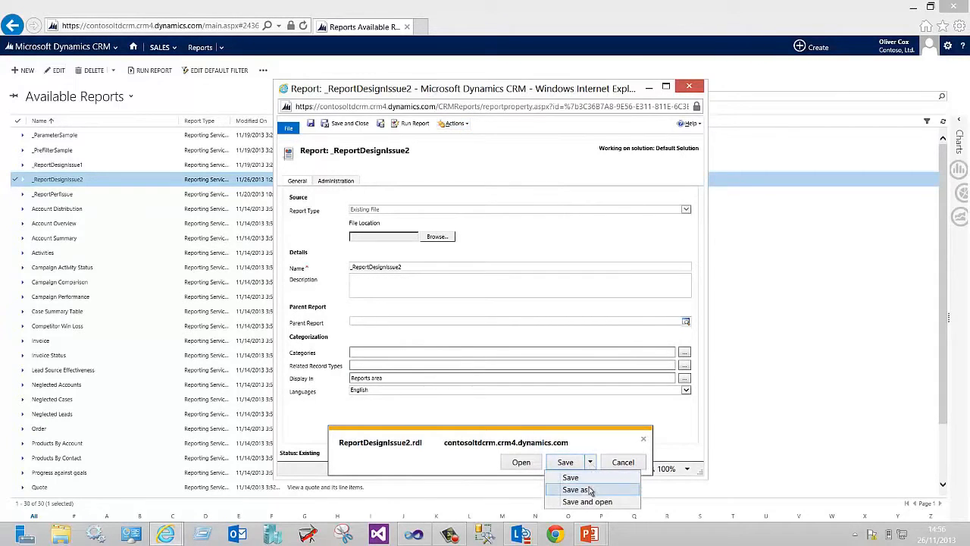
left_click(589, 489)
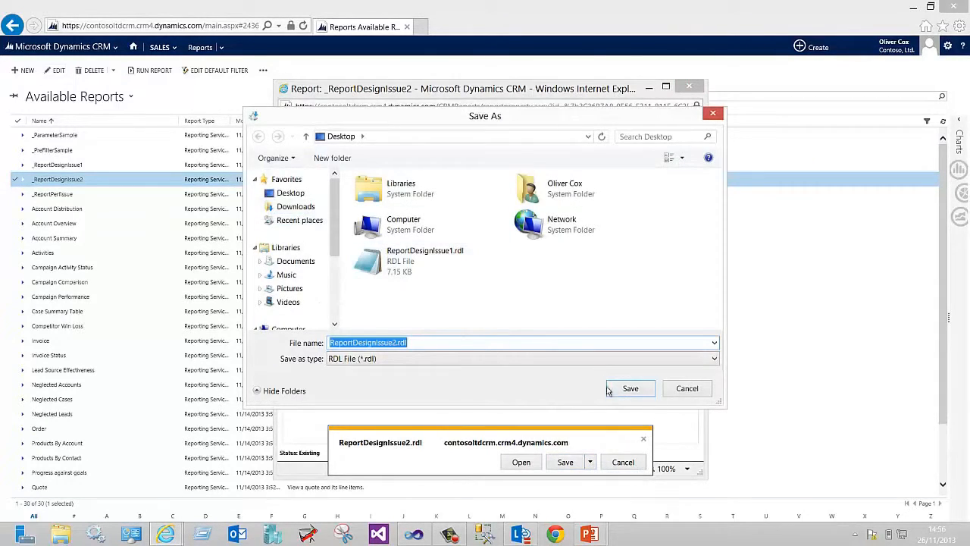
left_click(641, 391)
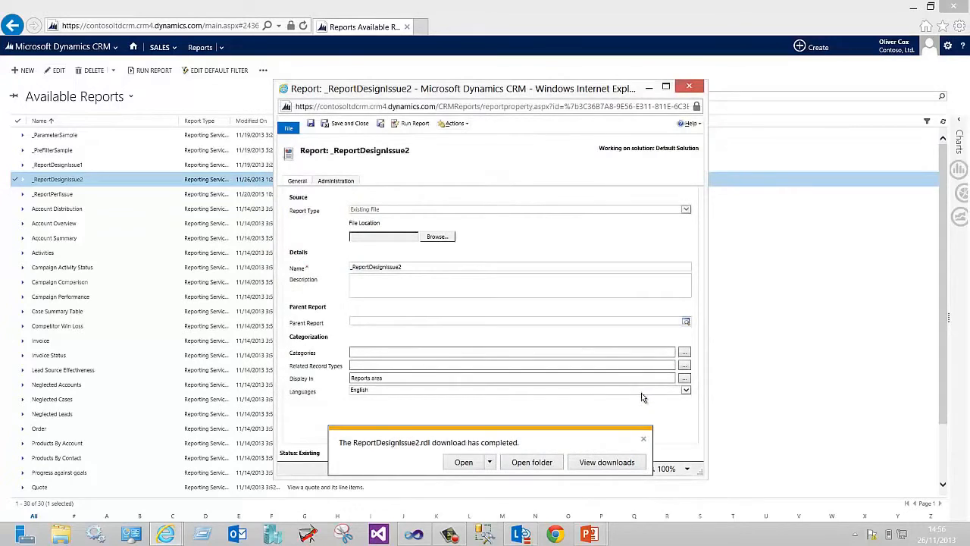
left_click(644, 438)
left_click(689, 86)
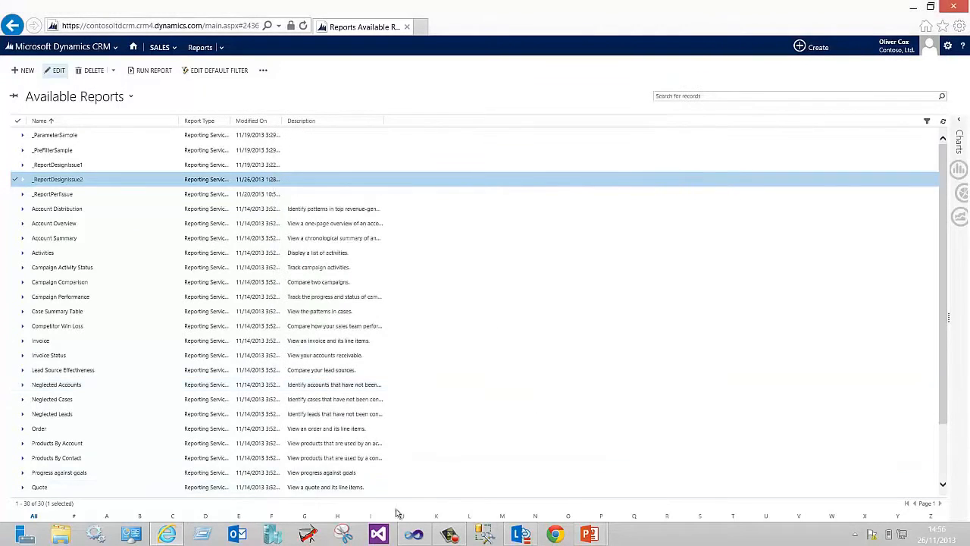
Close ReportDesignIssue1.rdl and add the existing ReportDesignIssue2.rdl file to the project's Reports folder
left_click(413, 534)
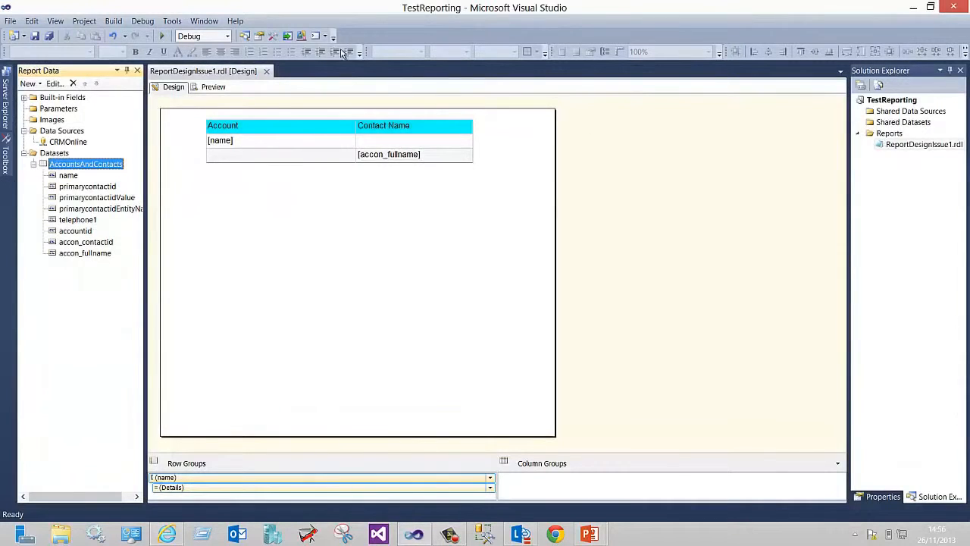
left_click(266, 70)
right_click(888, 119)
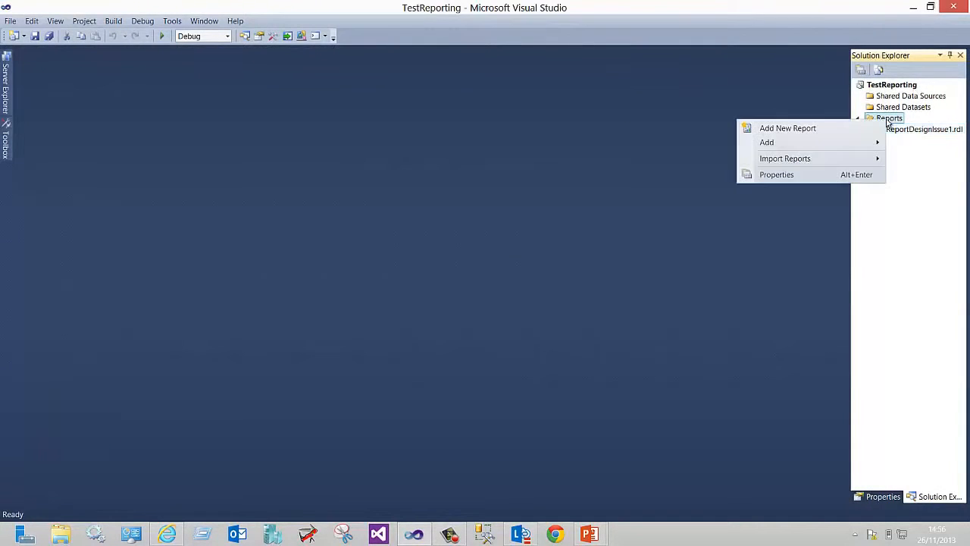
mouse_move(867, 142)
left_click(704, 157)
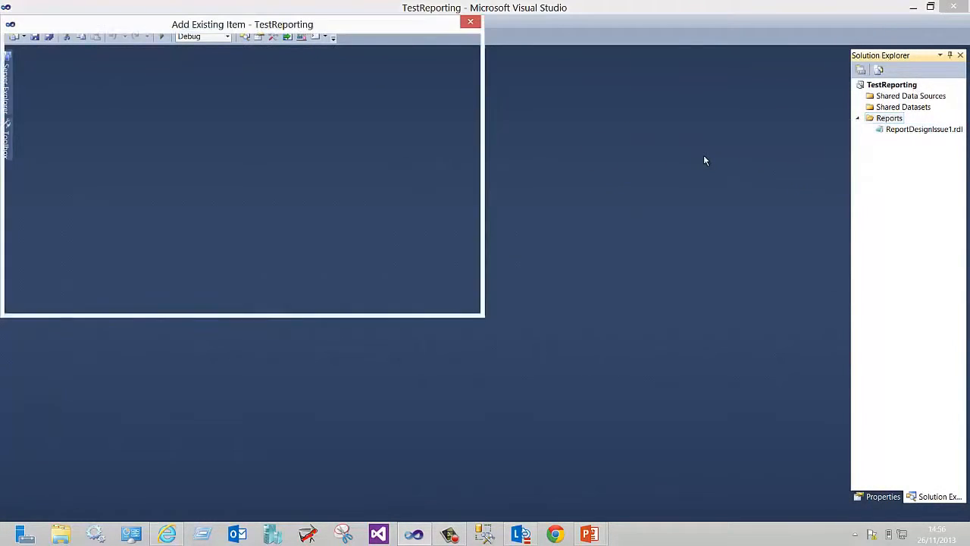
double_click(344, 178)
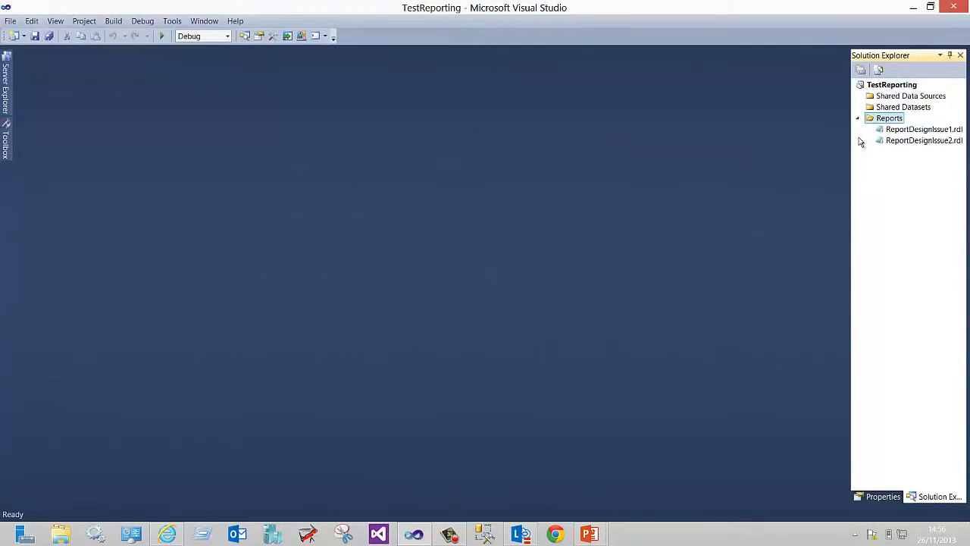
Open ReportDesignIssue2.rdl in the designer and inspect the CRMOnline data source's connection string
left_click(894, 142)
double_click(892, 141)
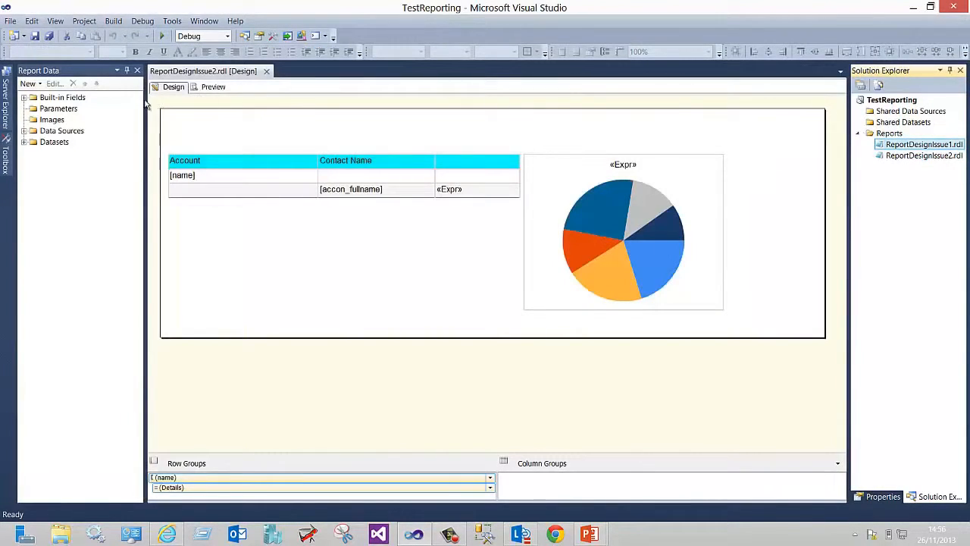
left_click(24, 131)
double_click(74, 142)
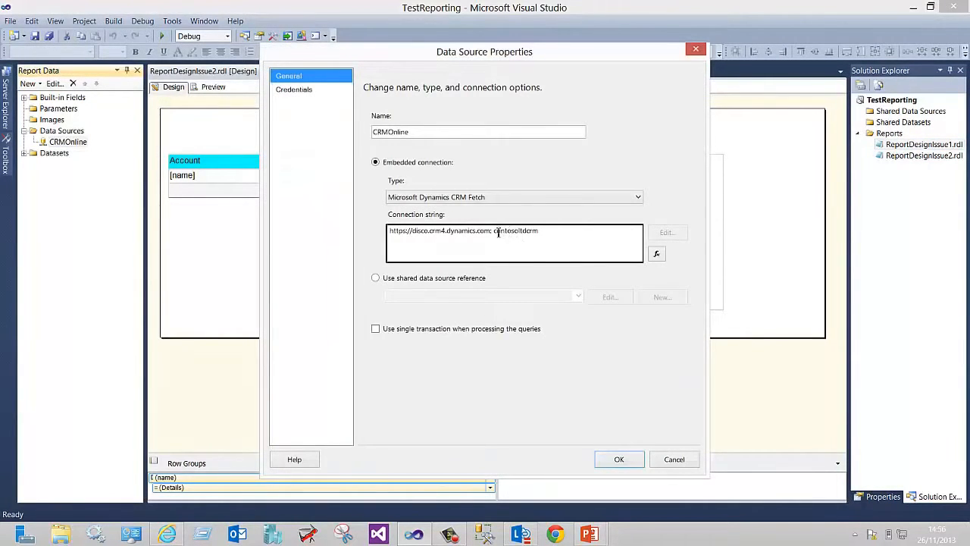
left_click_drag(498, 232, 573, 231)
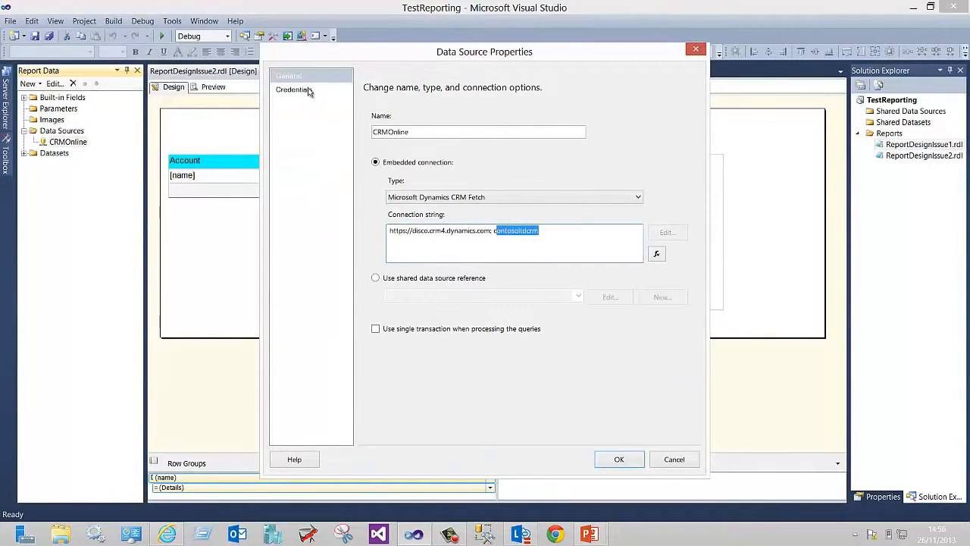
Set the CRMOnline data source credentials to a specific user name and password, entering the account's user name and password
left_click(309, 90)
left_click(419, 132)
left_click(450, 150)
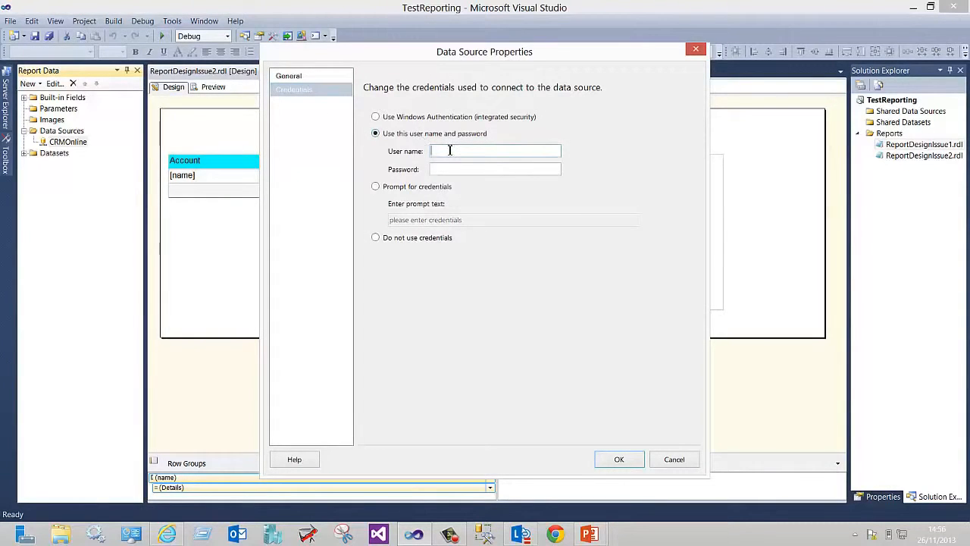
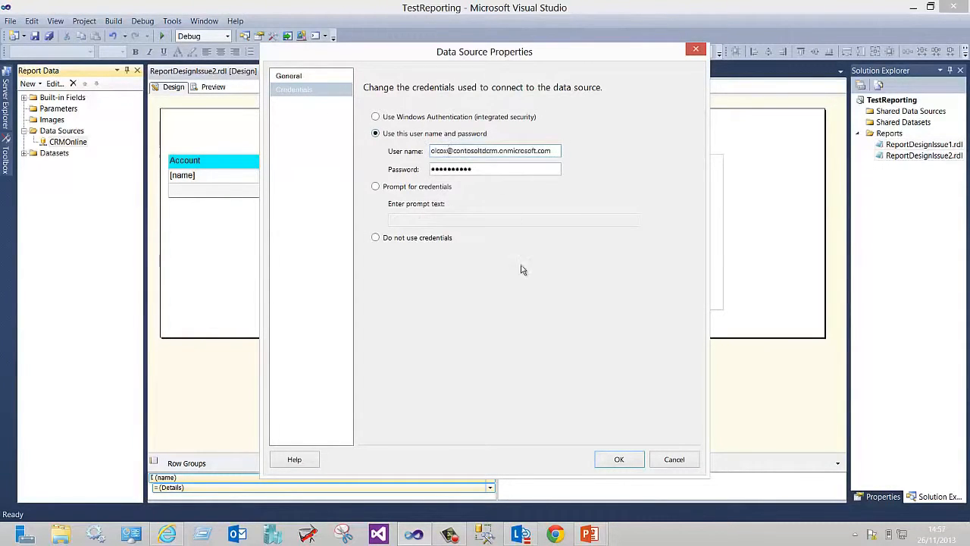
left_click(625, 463)
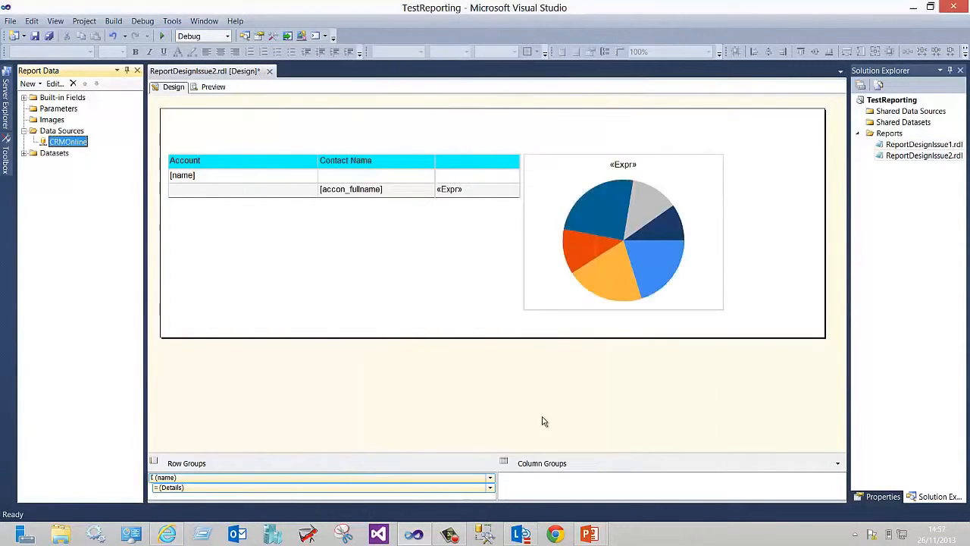
Preview the report and open the Error List to examine the runtime error warnings
left_click(211, 88)
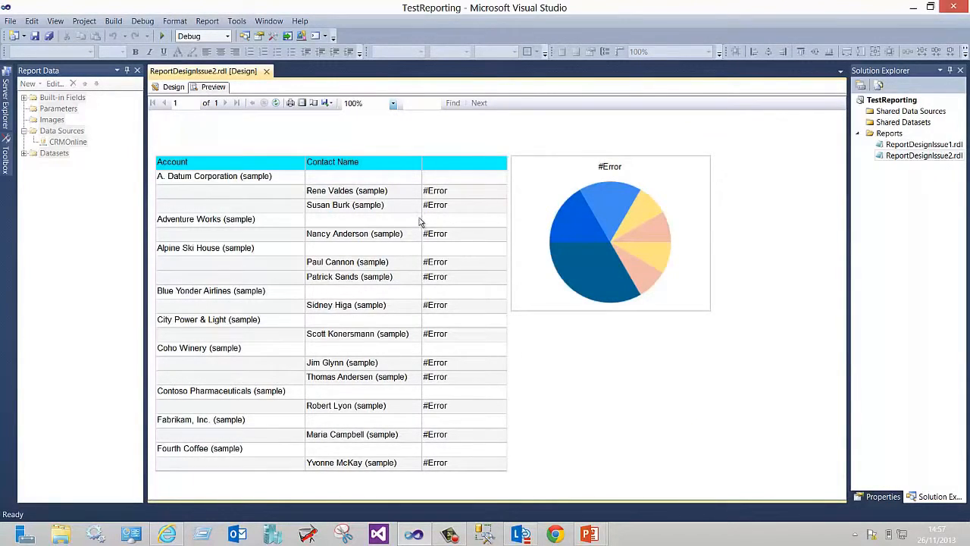
left_click(56, 21)
left_click(83, 184)
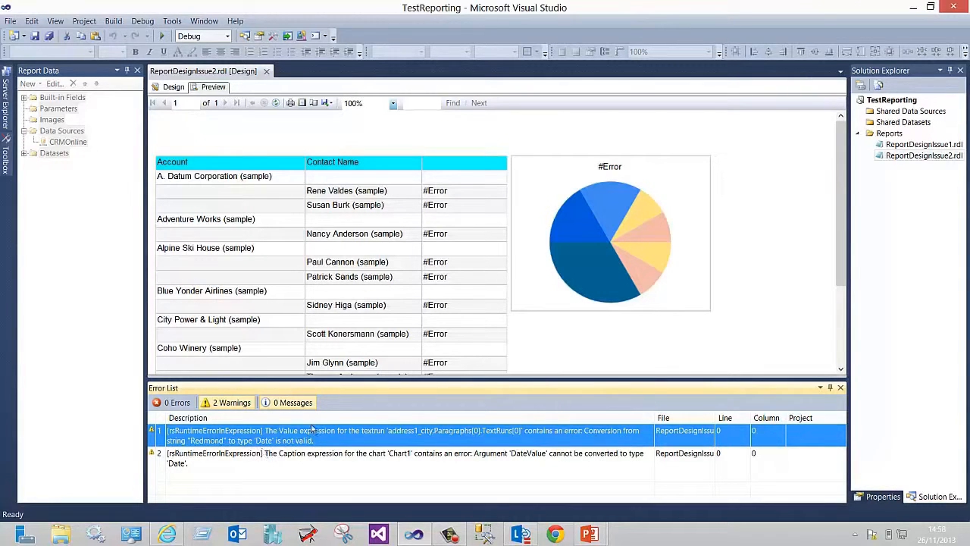
left_click(178, 88)
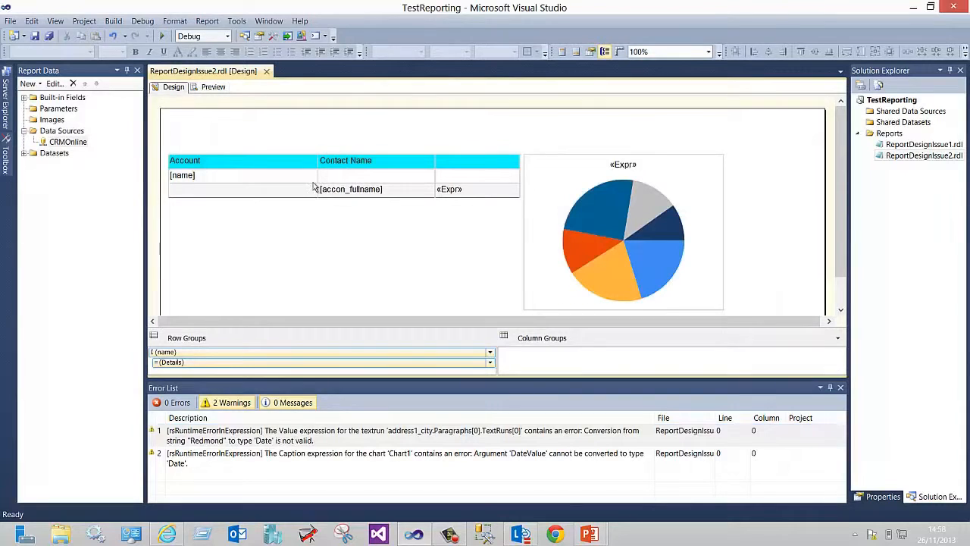
Select the address1_city text box and change its value expression to =Fields!address1_city.Value, removing the CDate conversion
left_click(262, 162)
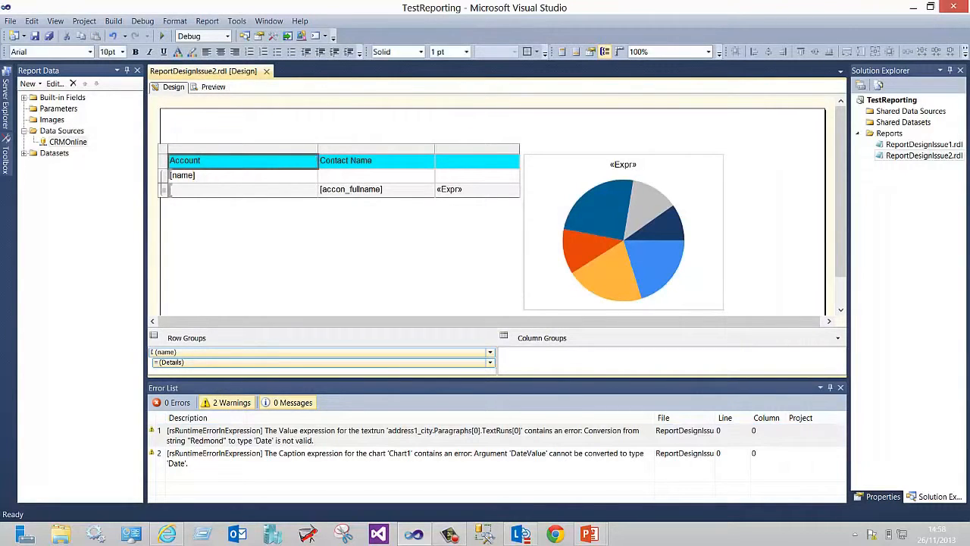
left_click(883, 496)
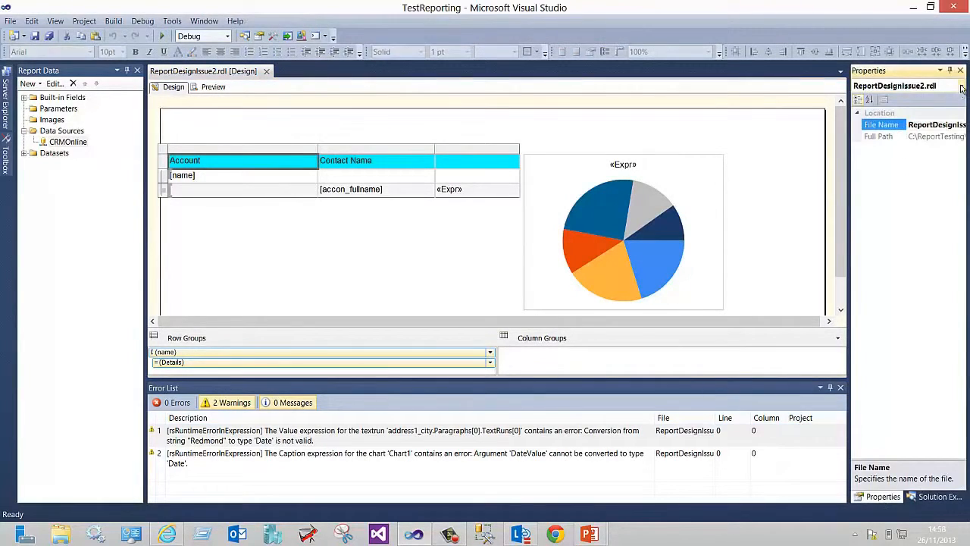
left_click(961, 86)
left_click(170, 151)
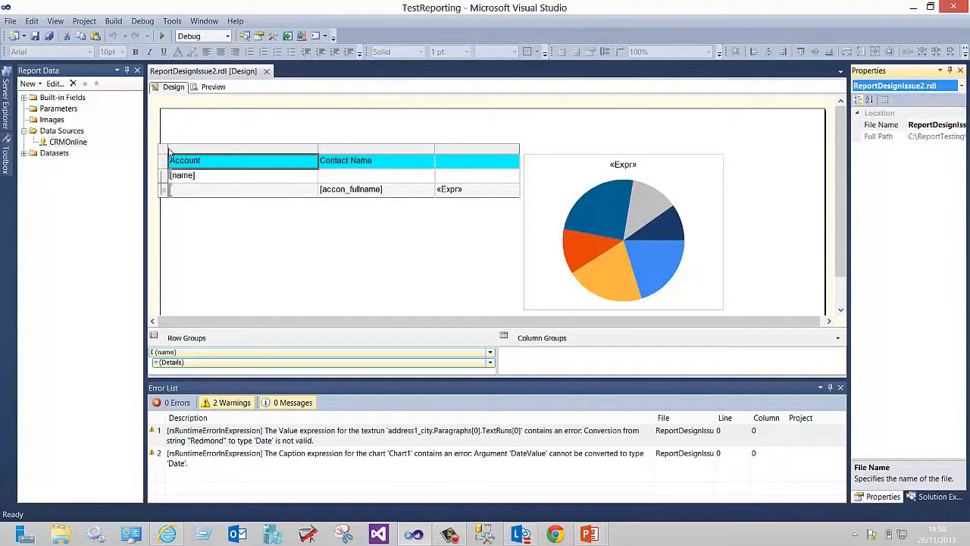
left_click(167, 152)
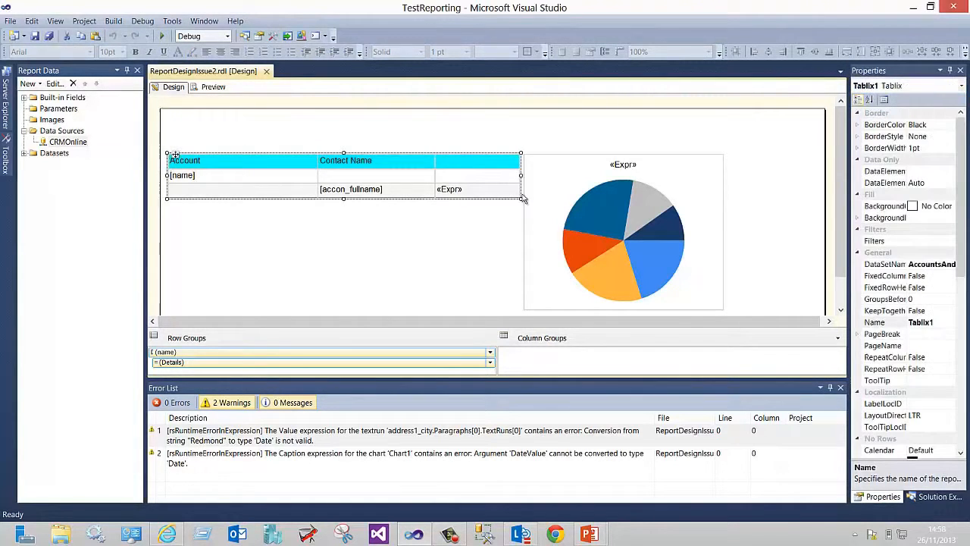
left_click(960, 88)
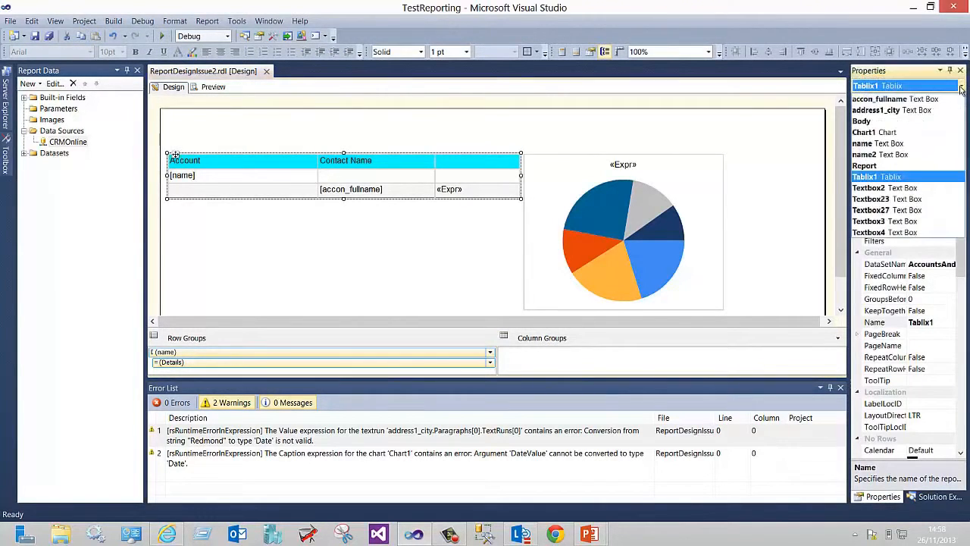
left_click(892, 110)
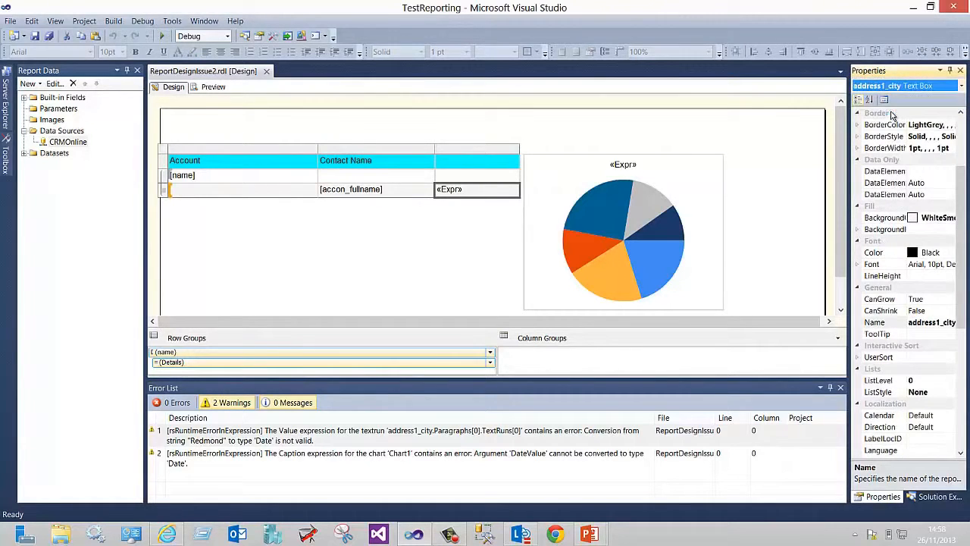
right_click(480, 189)
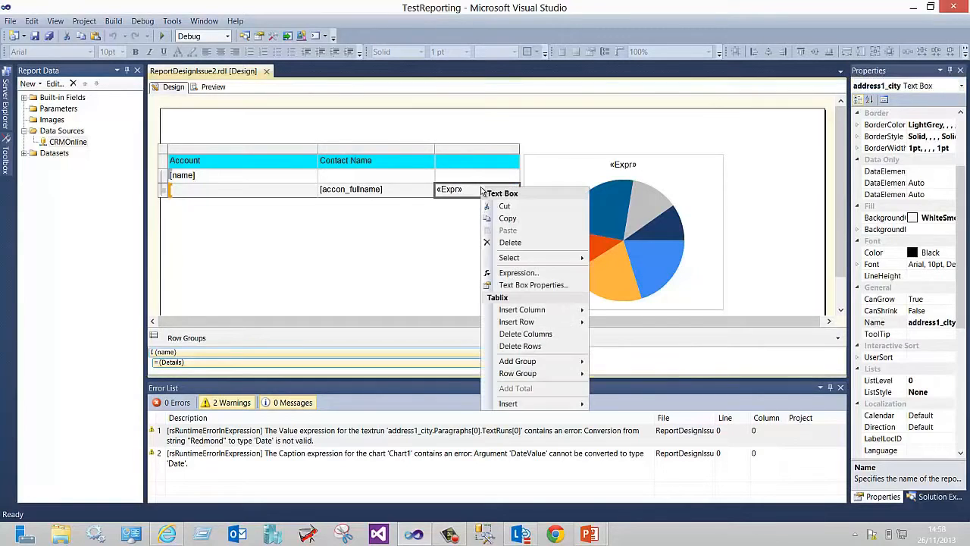
left_click(517, 273)
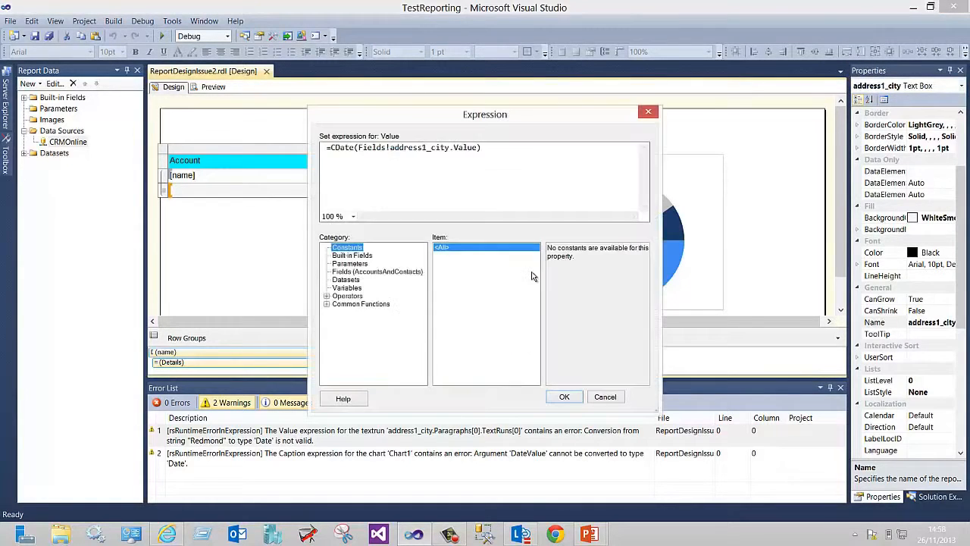
left_click(357, 147)
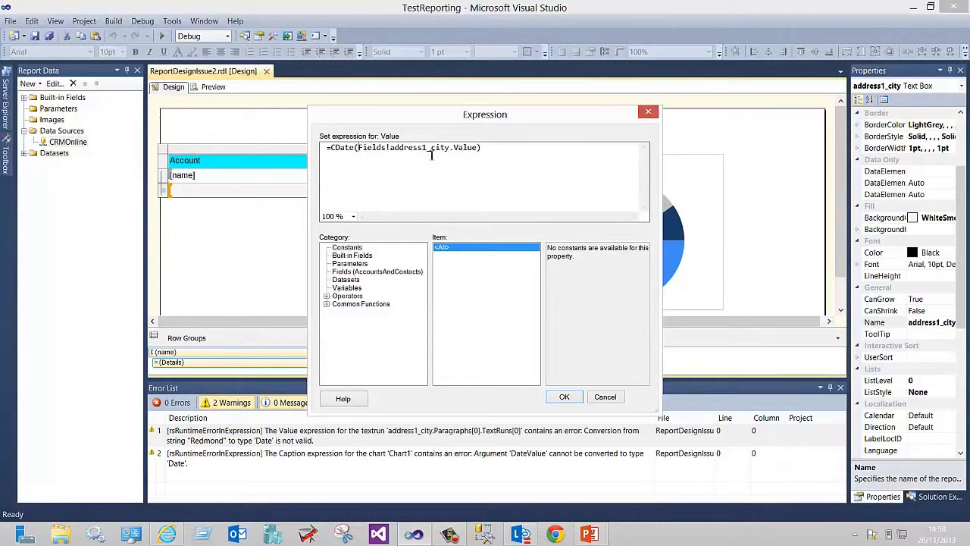
left_click_drag(450, 147, 419, 148)
left_click(358, 147)
key("BackSpace")
key("BackSpace")
key("BackSpace")
key("BackSpace")
key("BackSpace")
key("BackSpace")
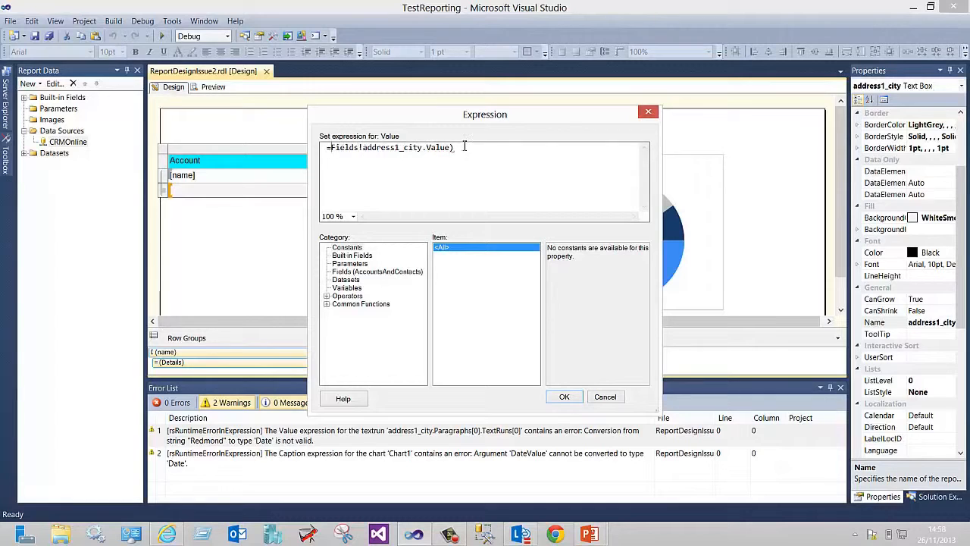
left_click(575, 168)
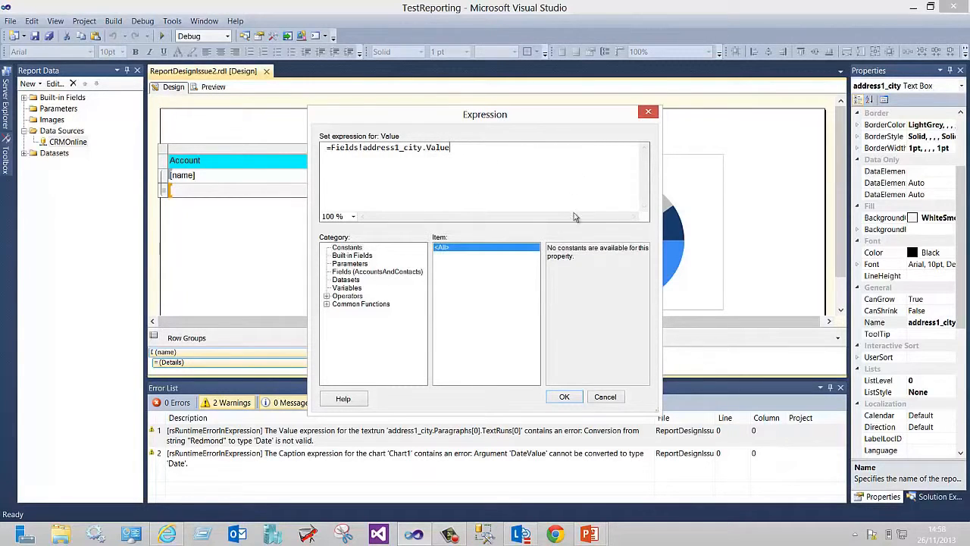
left_click(564, 399)
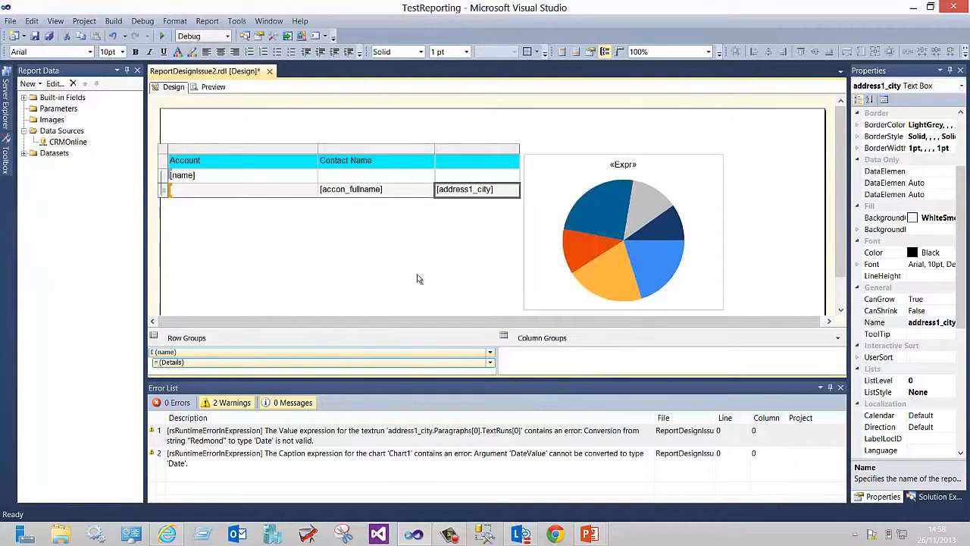
Save the report and preview the city column's output
left_click(48, 36)
left_click(211, 88)
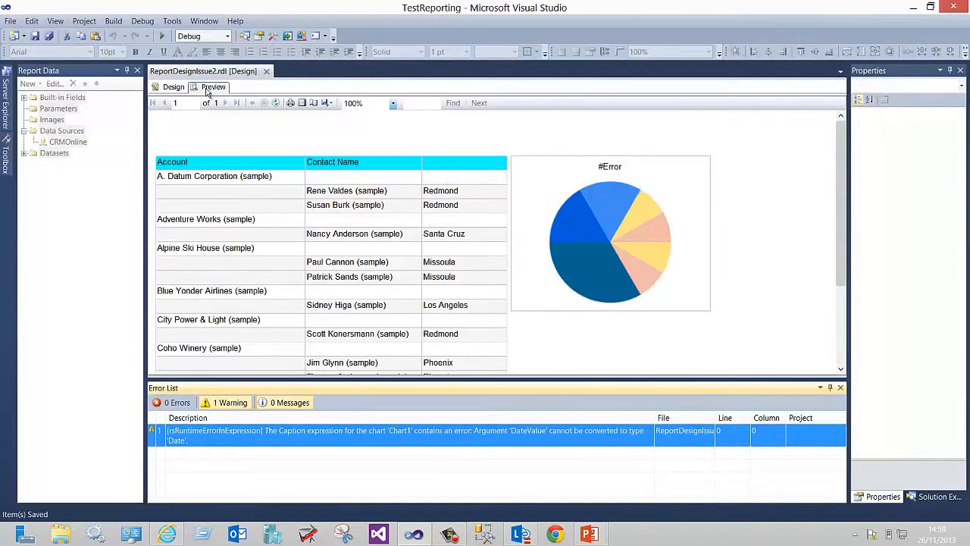
left_click(178, 87)
Open the chart title's caption expression and replace the DateAdd formula with ="chart title"
left_click(510, 190)
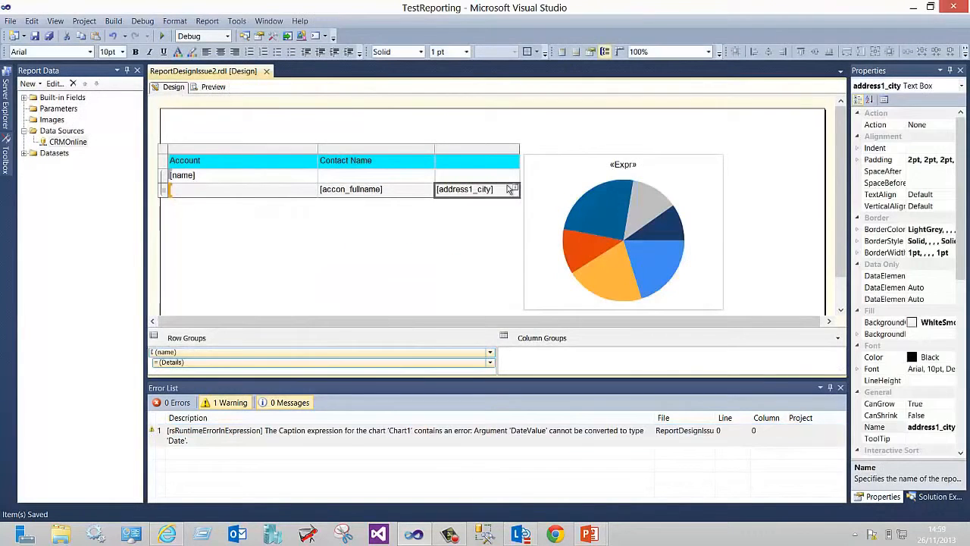
left_click(622, 164)
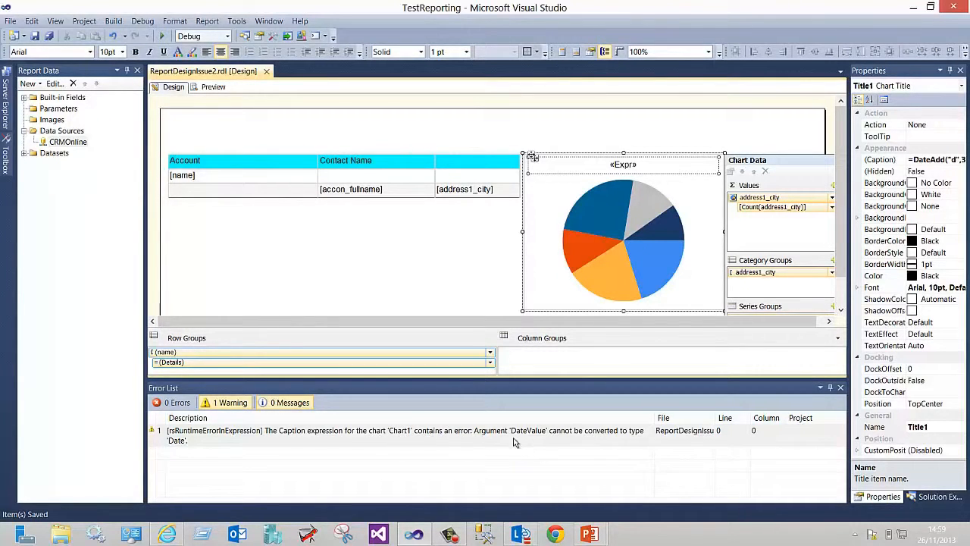
right_click(622, 164)
left_click(656, 199)
left_click(679, 135)
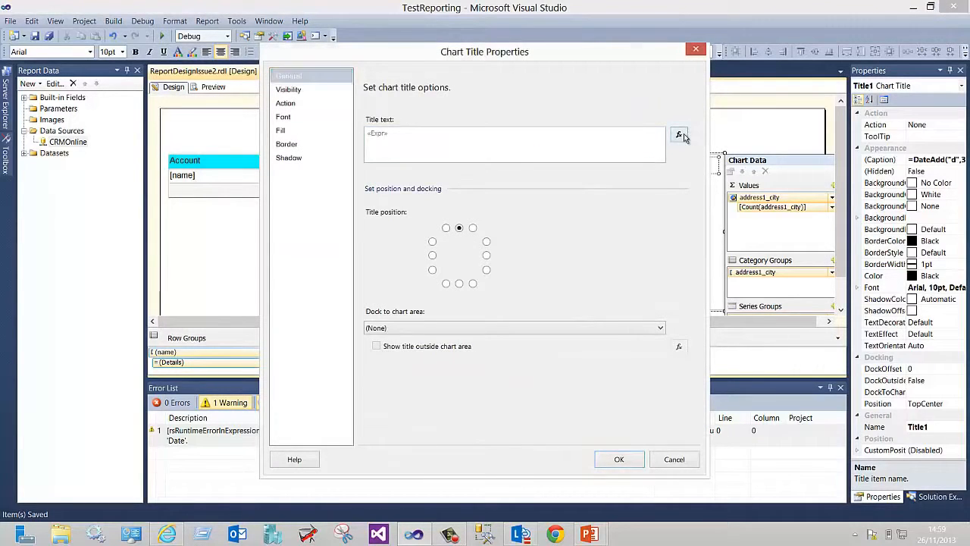
double_click(346, 148)
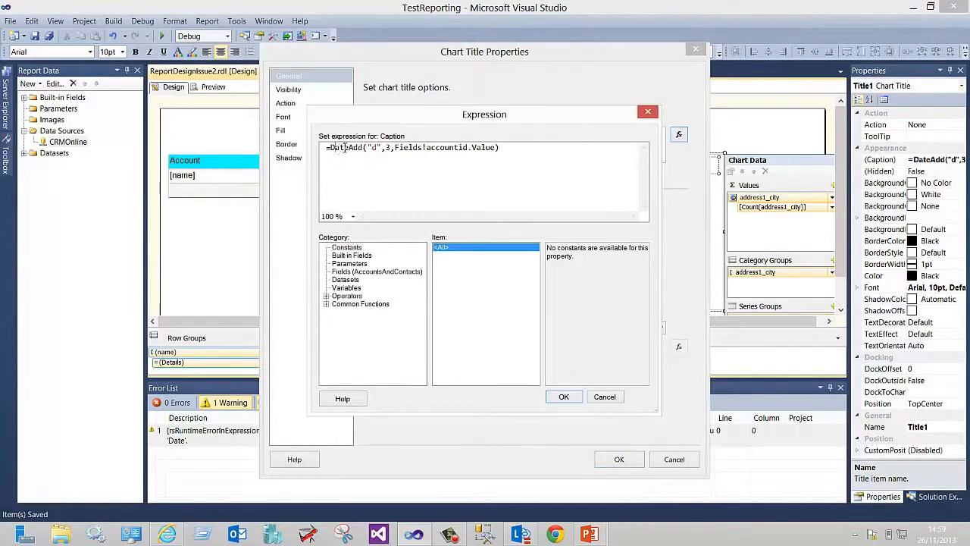
left_click(440, 149)
left_click_drag(426, 147, 469, 148)
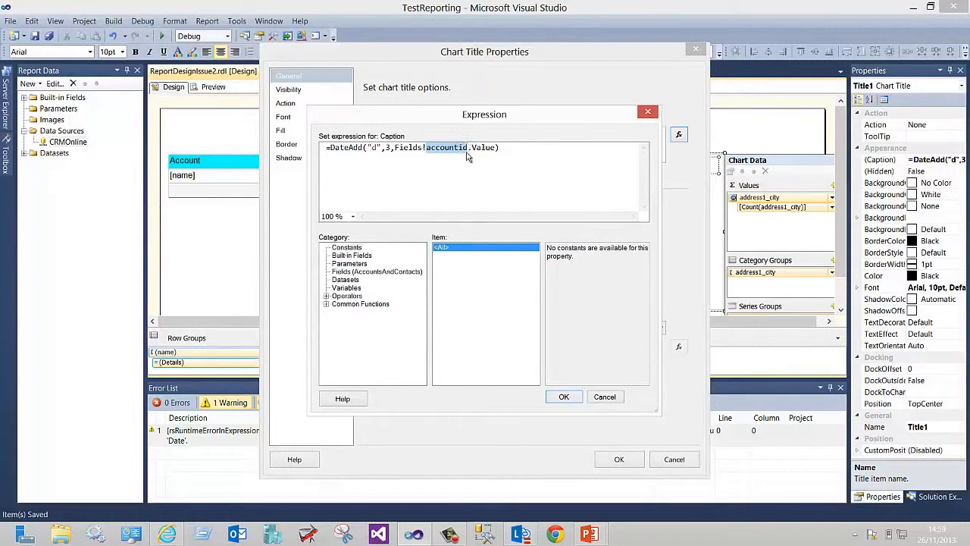
left_click(459, 190)
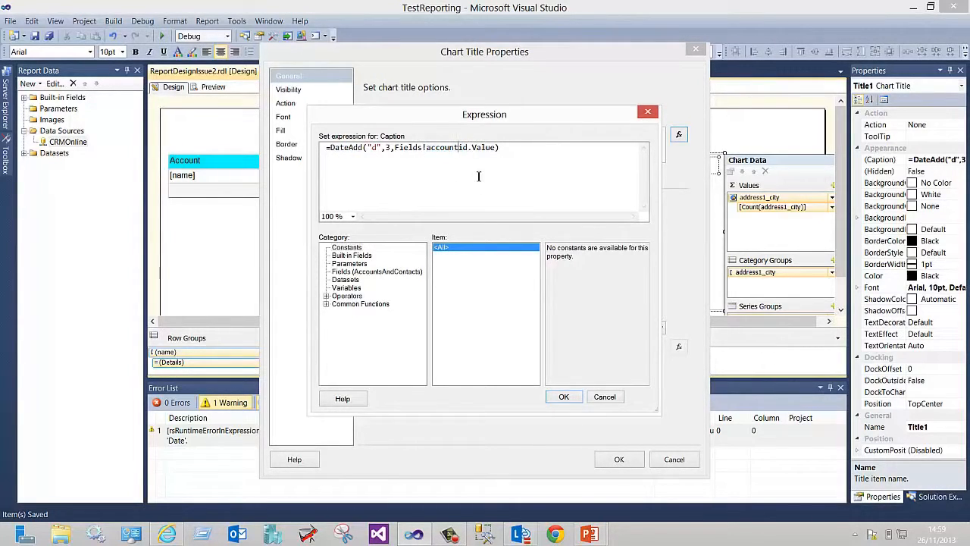
left_click_drag(506, 149, 332, 144)
type("\"ch")
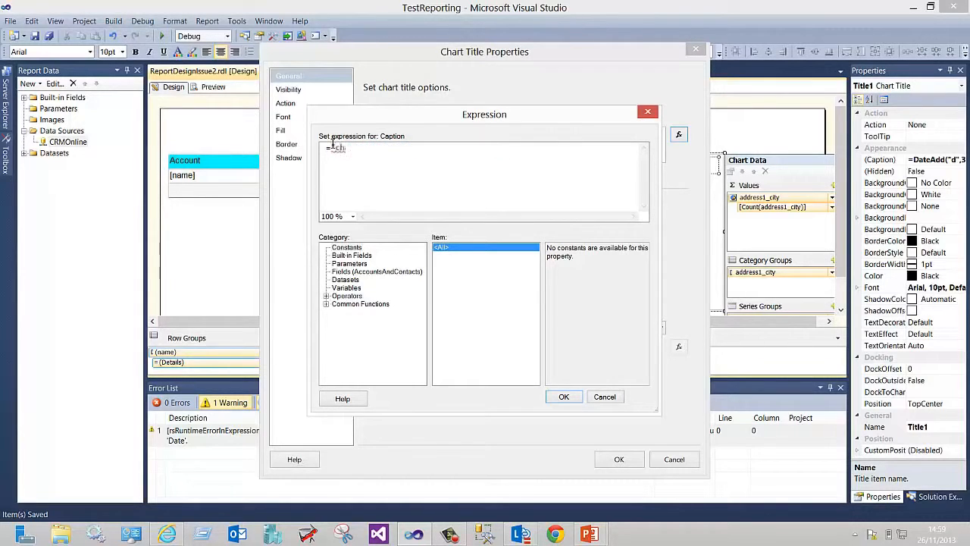
type("art title\"")
left_click(565, 397)
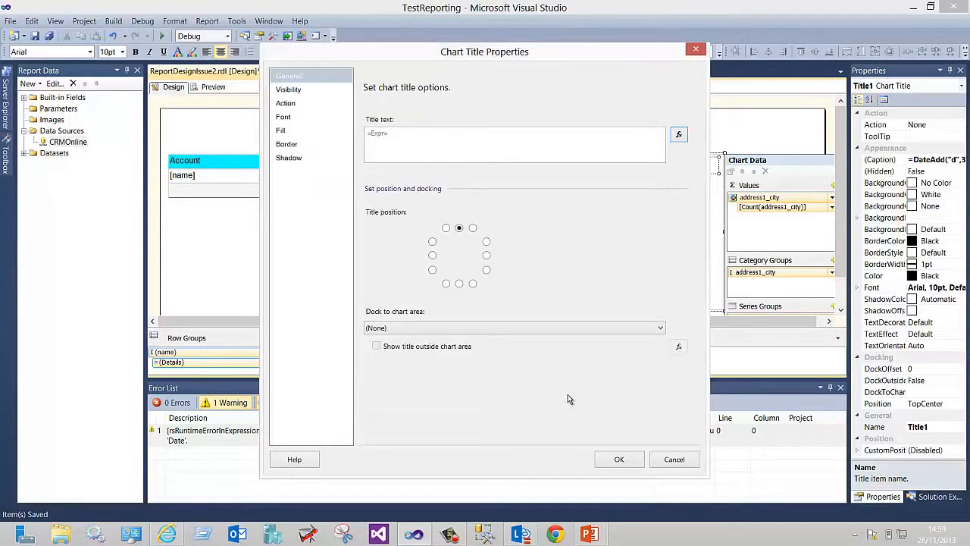
left_click(631, 463)
left_click(352, 240)
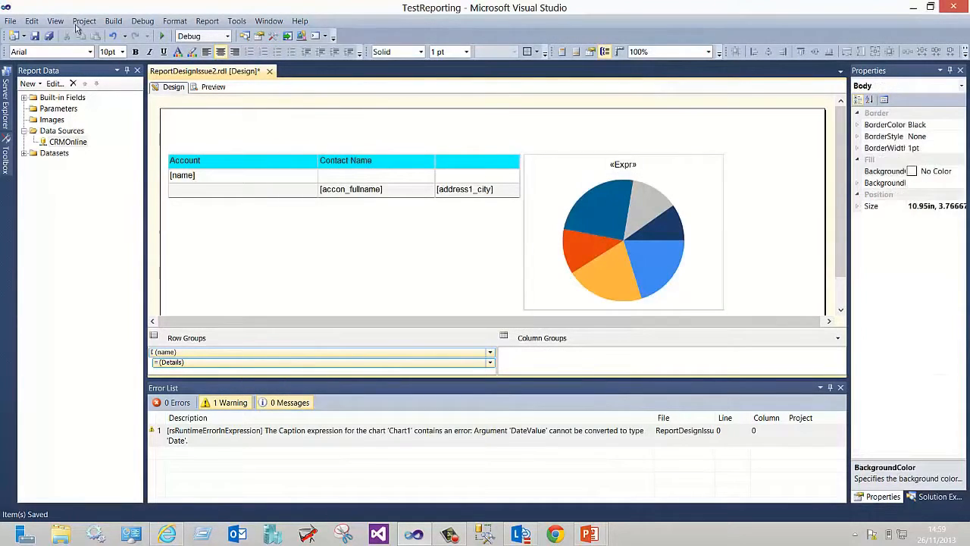
Save the report and preview the updated chart title
left_click(49, 35)
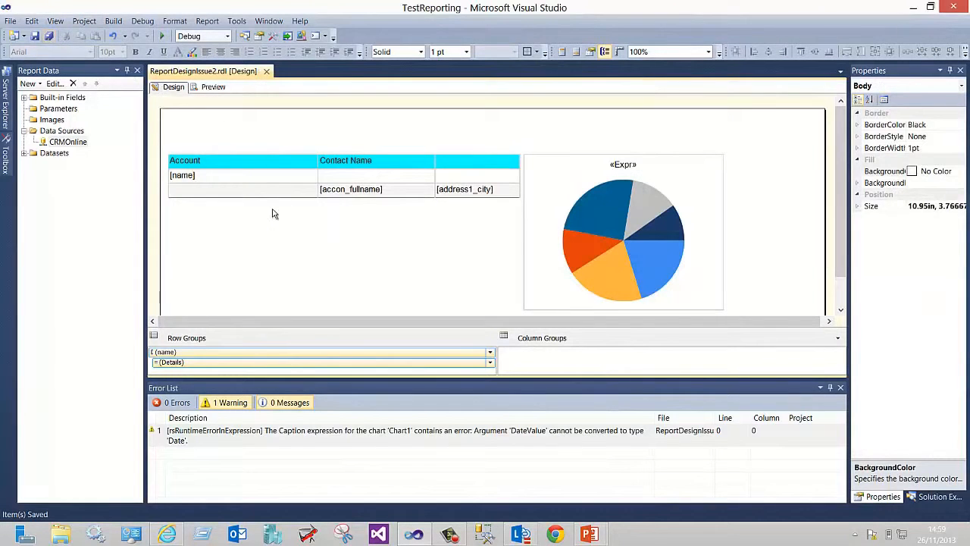
left_click(212, 88)
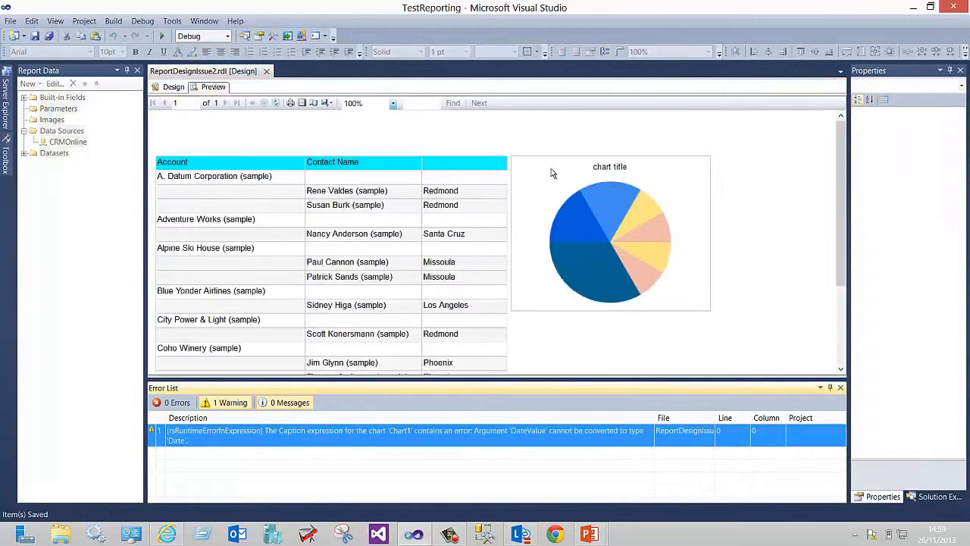
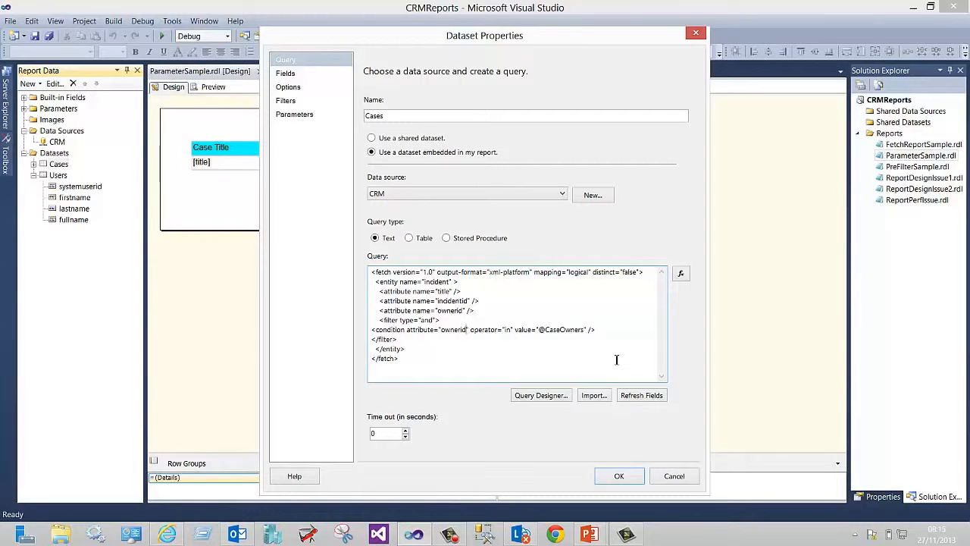
Inspect the CaseOwners parameter's available values settings and the Users dataset query
left_click(614, 476)
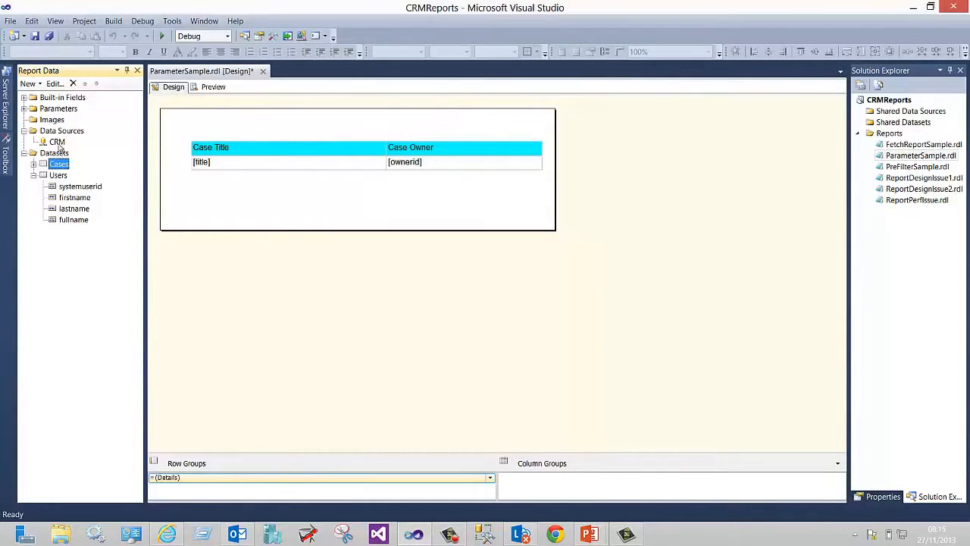
left_click(24, 108)
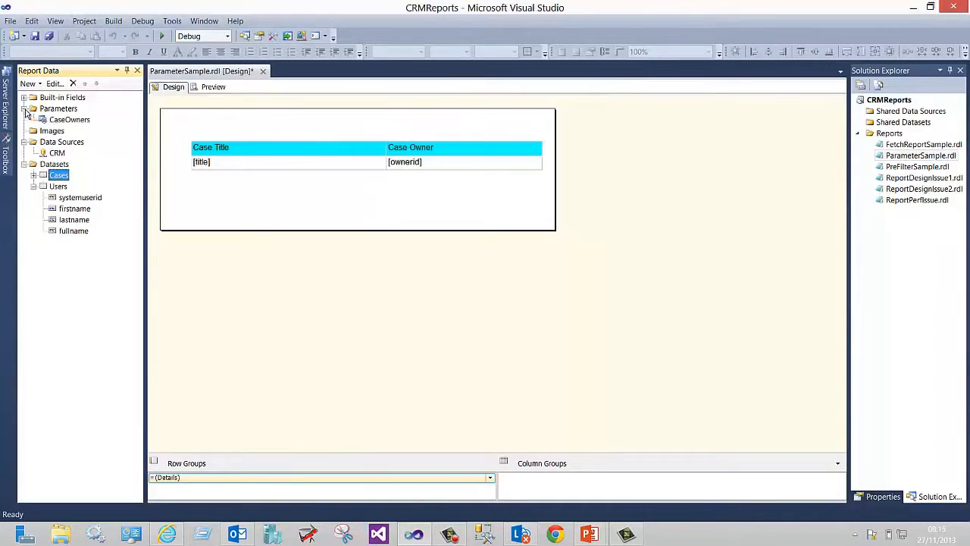
double_click(69, 124)
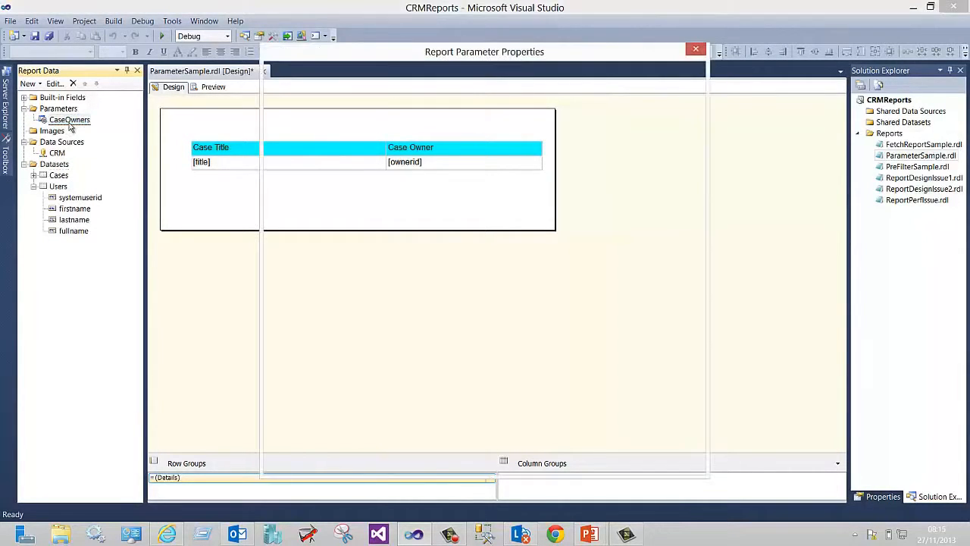
left_click(291, 90)
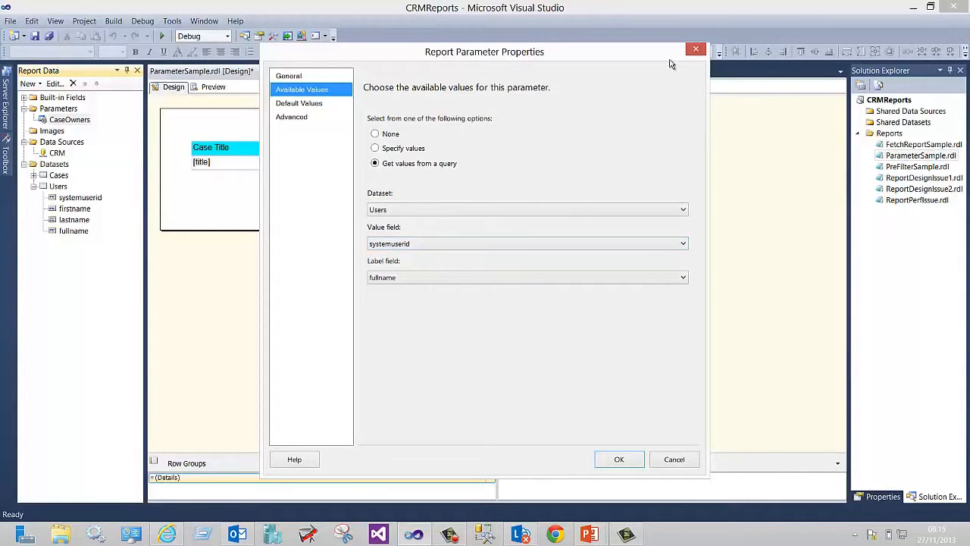
left_click(694, 50)
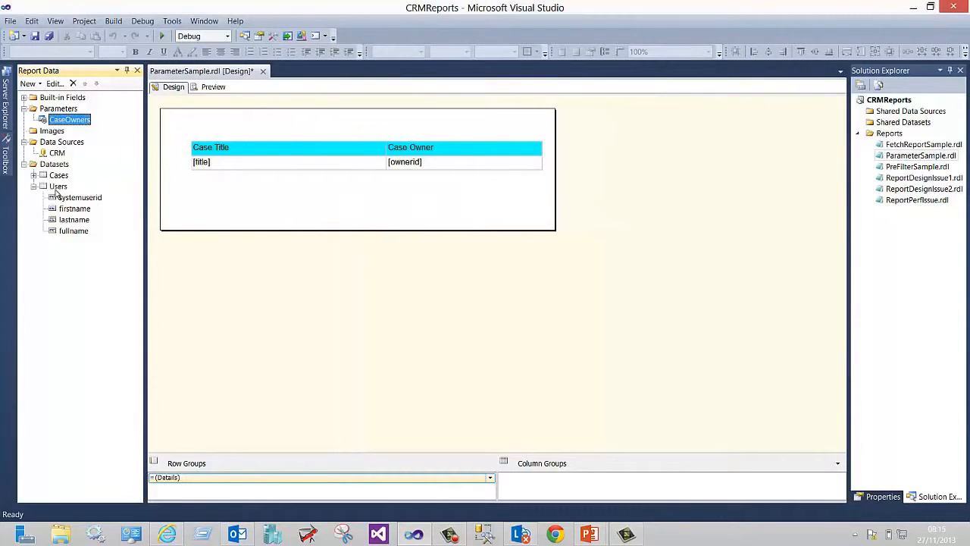
double_click(55, 189)
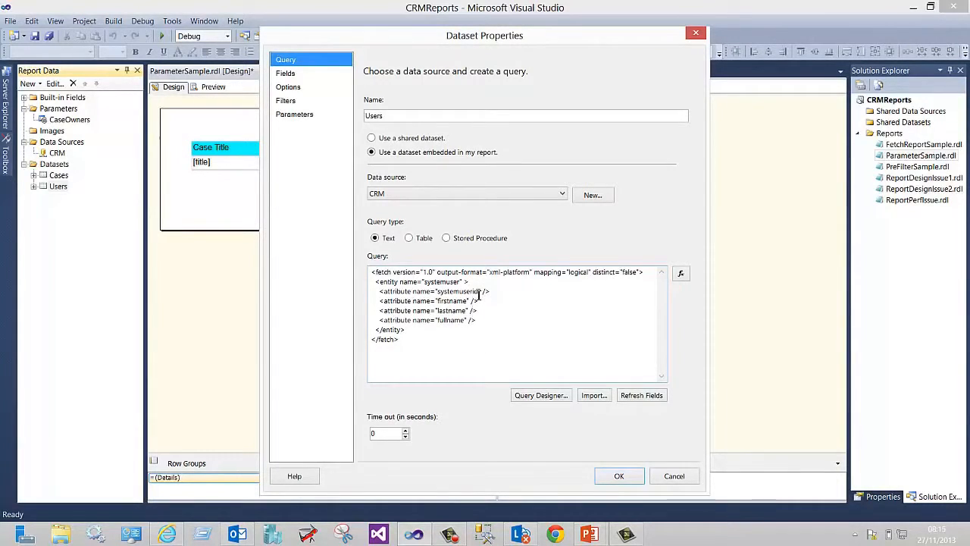
left_click(674, 476)
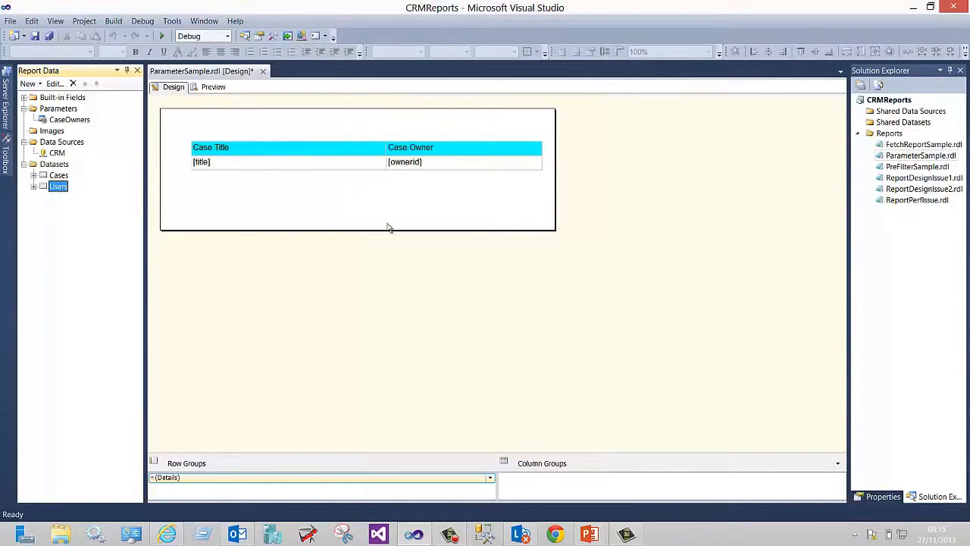
Preview the ParameterSample report with all case owners selected
left_click(214, 87)
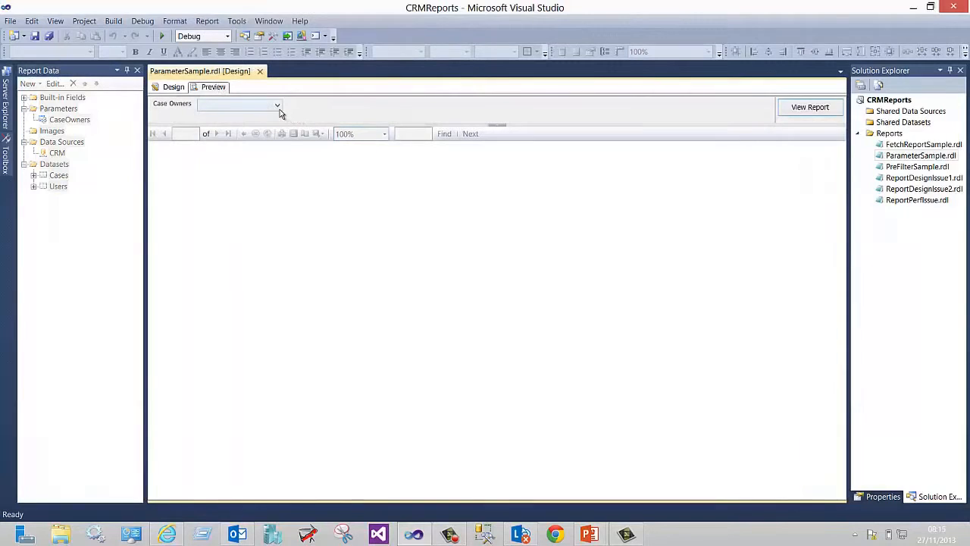
left_click(278, 107)
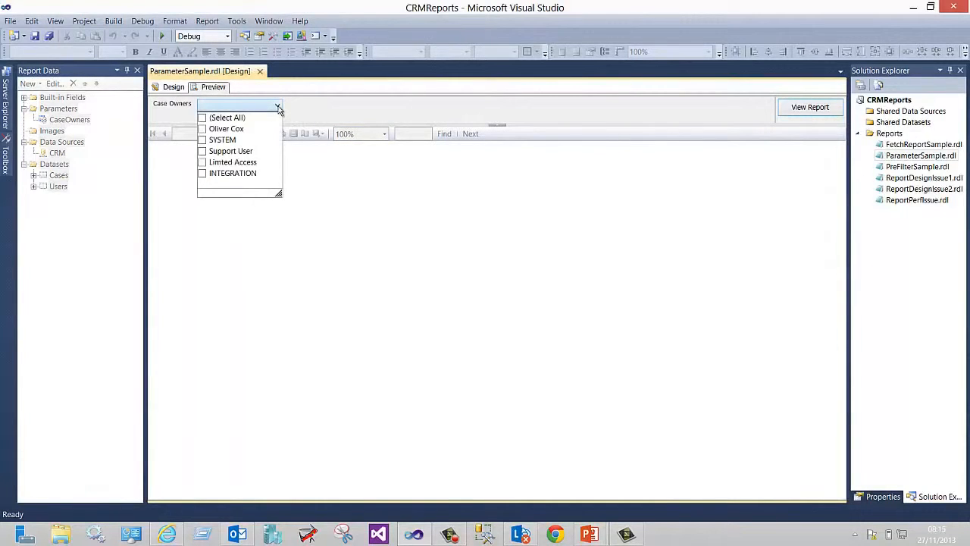
left_click(208, 118)
left_click(356, 108)
left_click(807, 108)
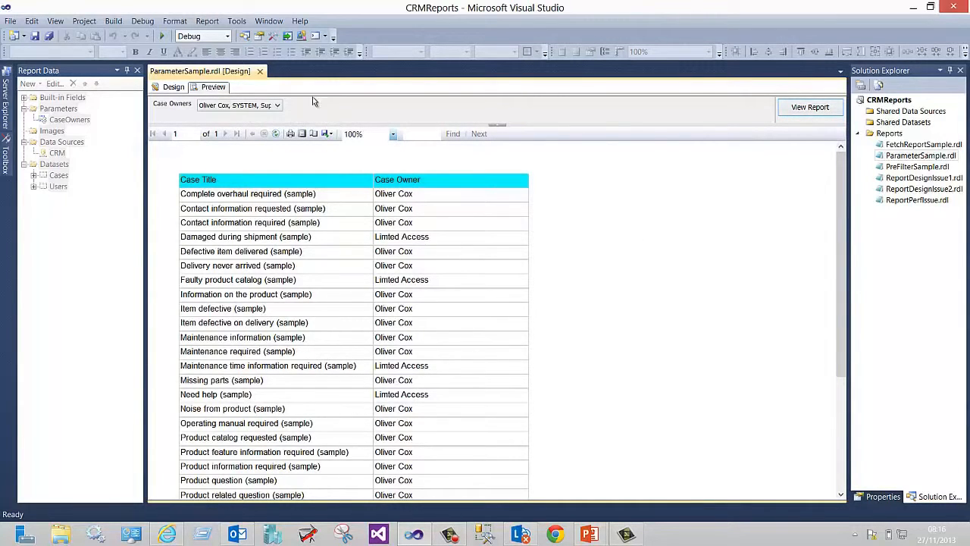
Preview the report again filtered to only the Limted Access case owner
left_click(277, 107)
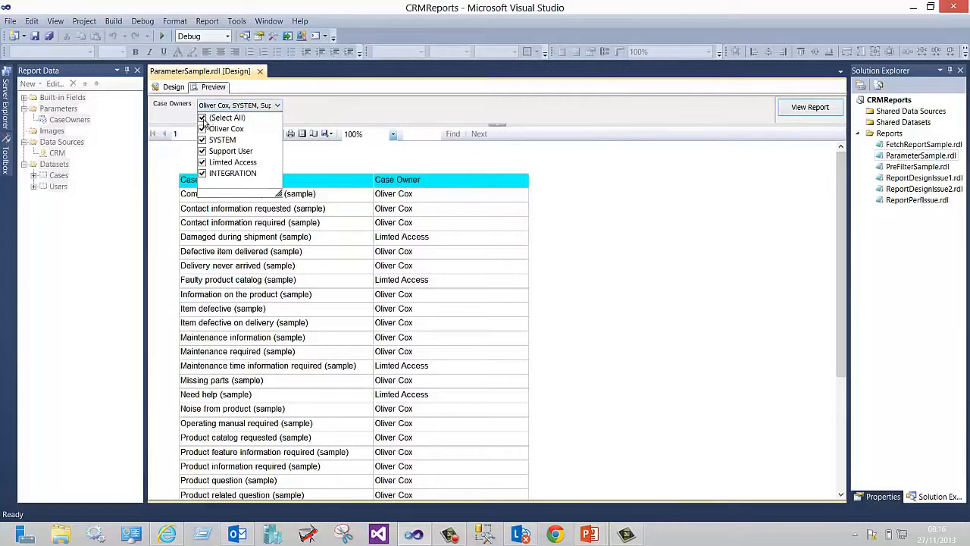
left_click(204, 118)
left_click(202, 163)
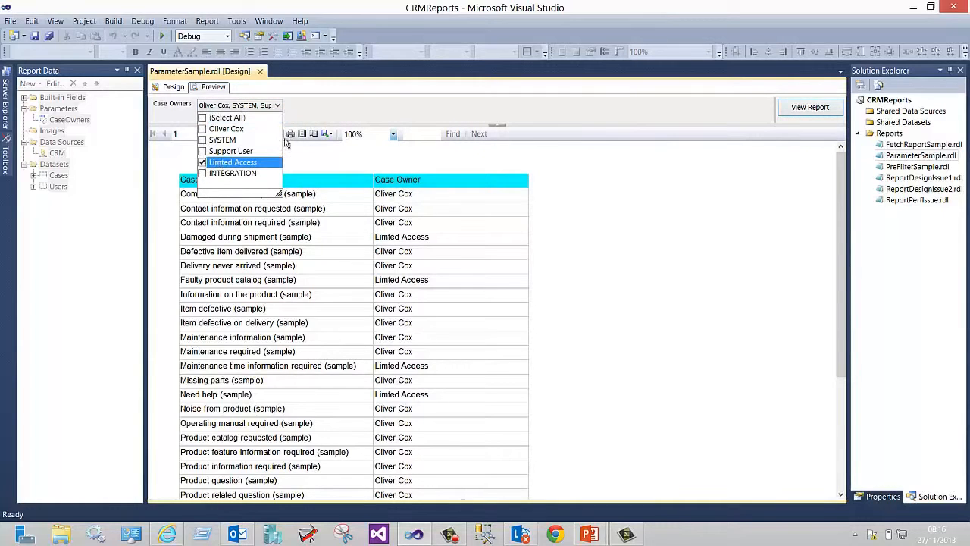
left_click(377, 107)
left_click(810, 110)
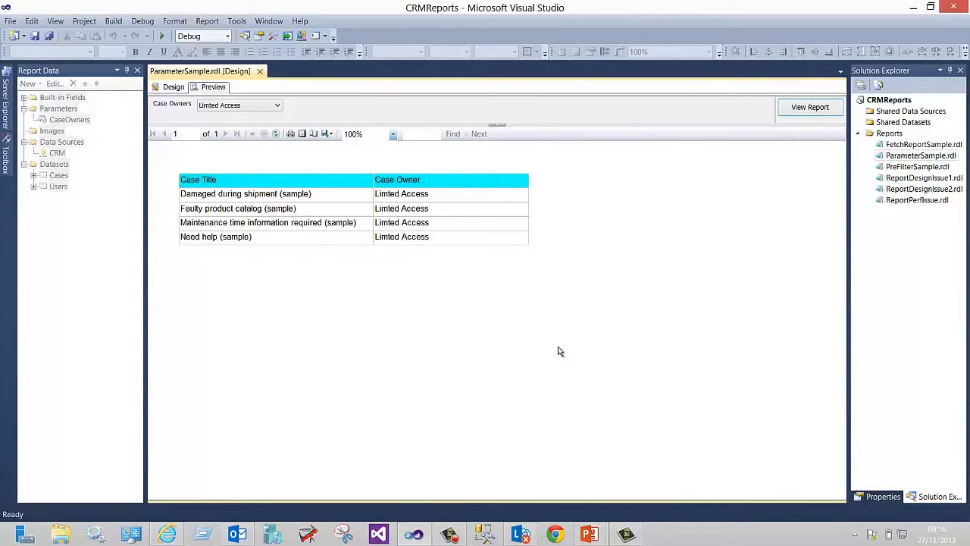
Add the other named user to the Case Owners selection and view the report again
left_click(277, 105)
left_click(203, 162)
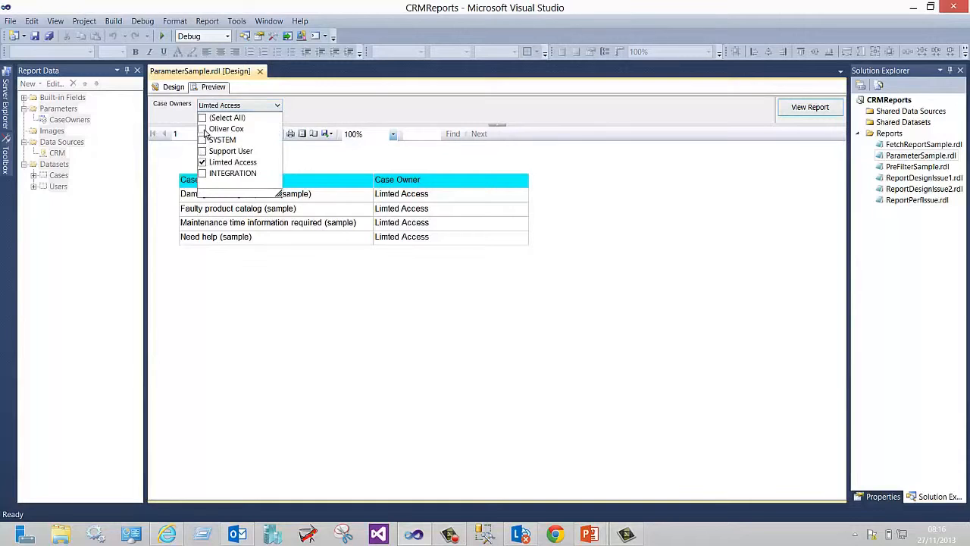
left_click(202, 129)
left_click(409, 90)
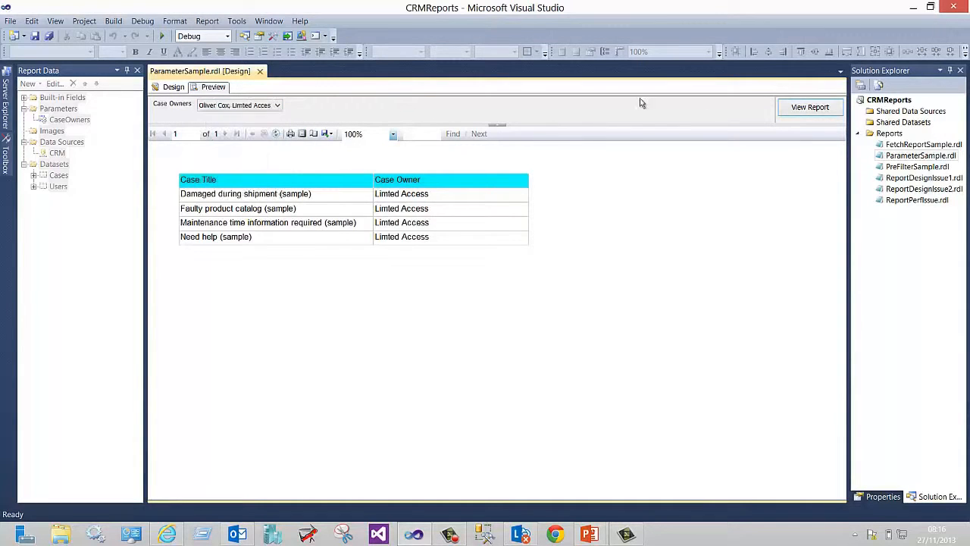
left_click(797, 111)
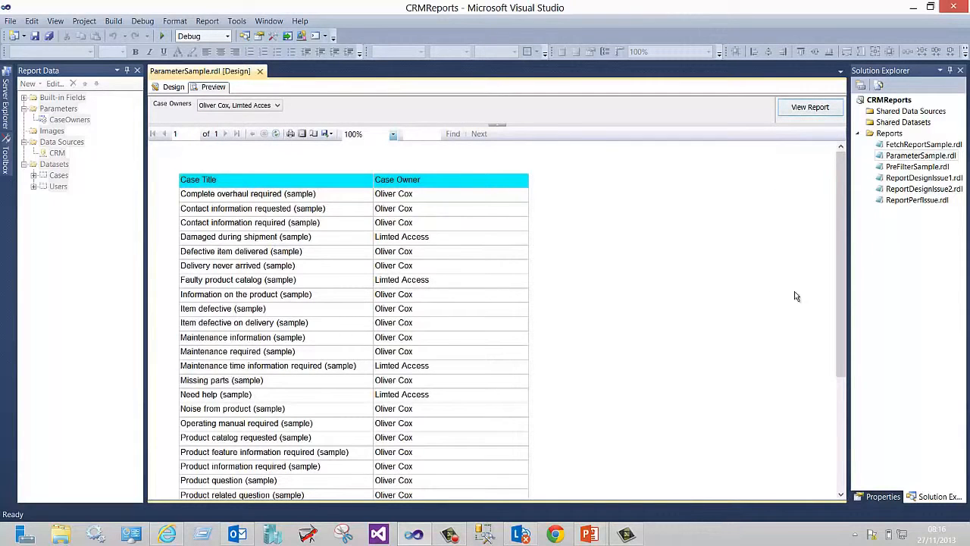
Open PreFilterSample.rdl and inspect the Cases dataset query's enableprefiltering and prefilterparametername attributes
double_click(918, 167)
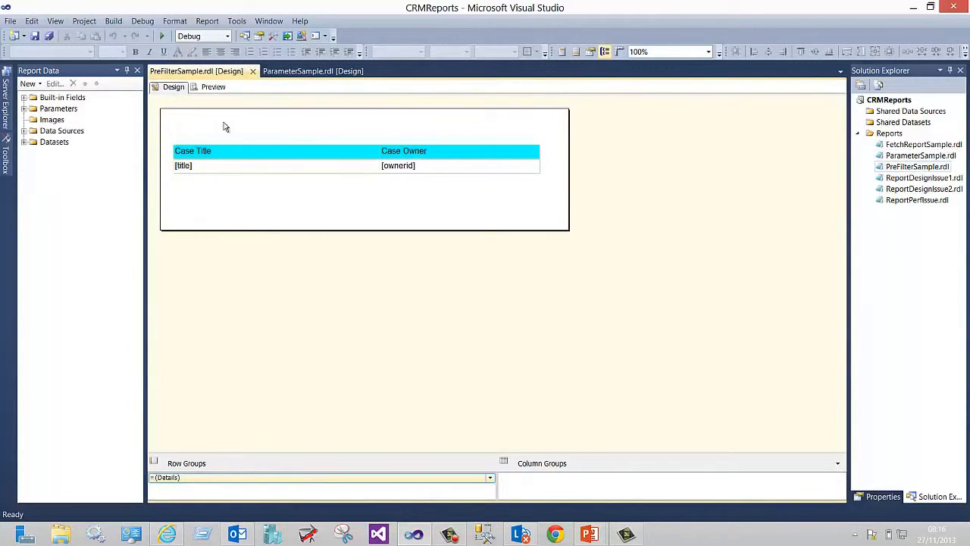
left_click(24, 143)
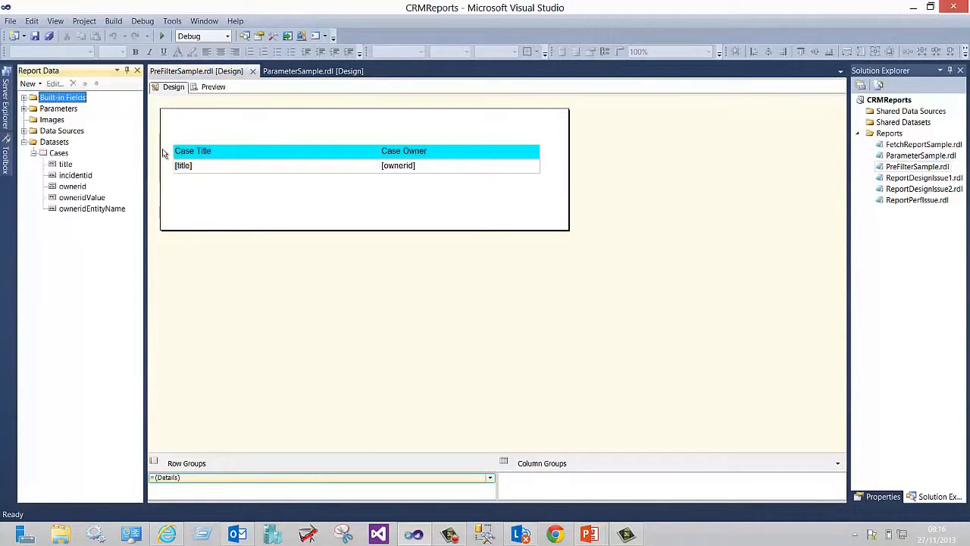
double_click(62, 155)
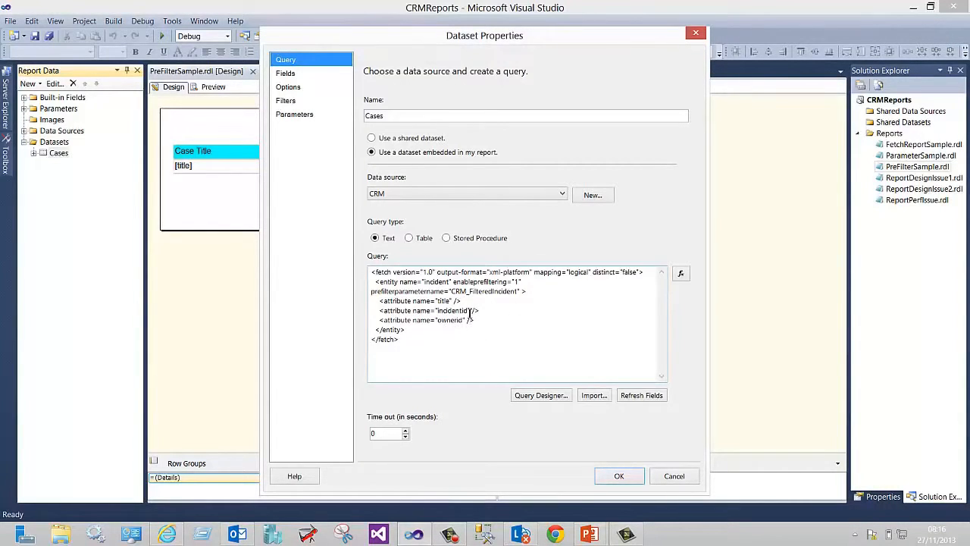
left_click_drag(453, 282, 523, 282)
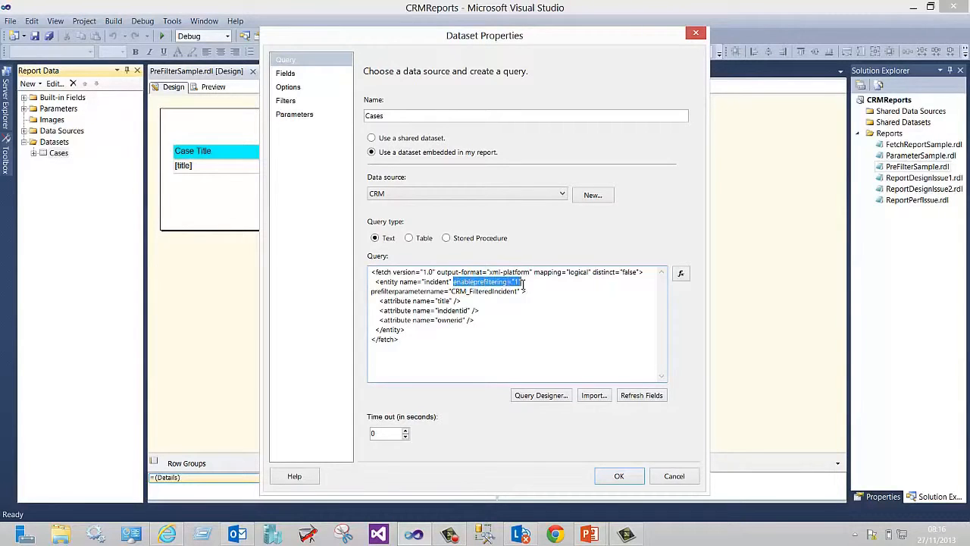
left_click(527, 334)
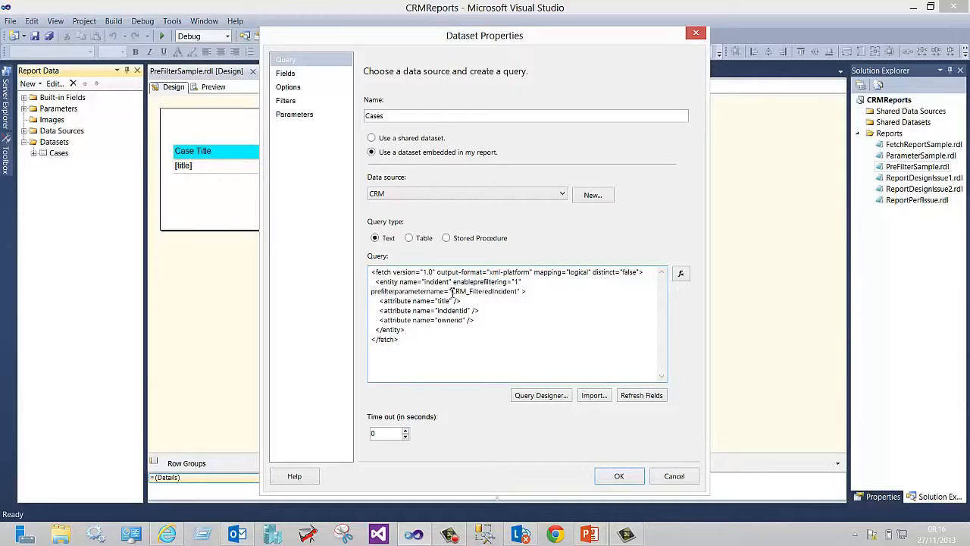
left_click_drag(452, 292, 469, 292)
left_click(512, 311)
left_click(681, 477)
Inspect the CRM_FilteredIncident parameter's available values and default values settings
left_click(24, 108)
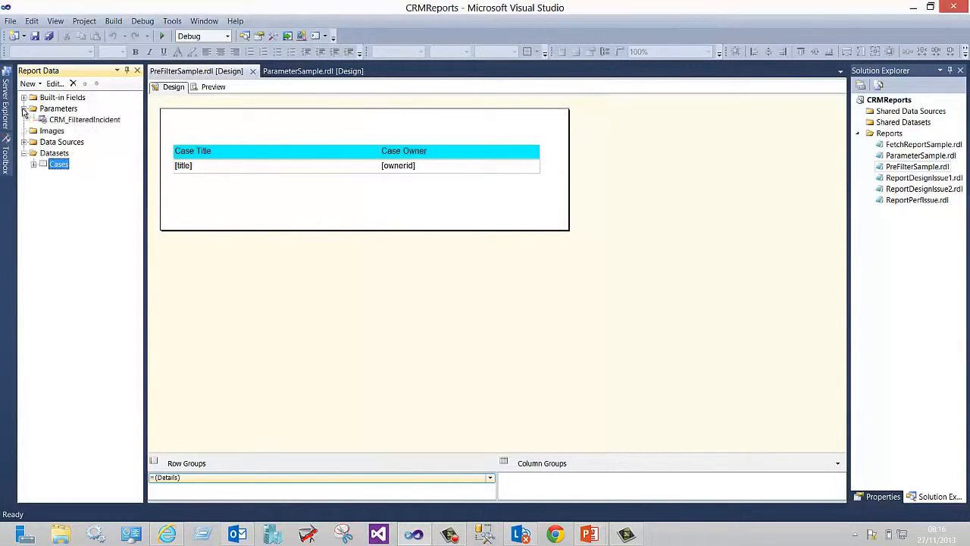
double_click(60, 121)
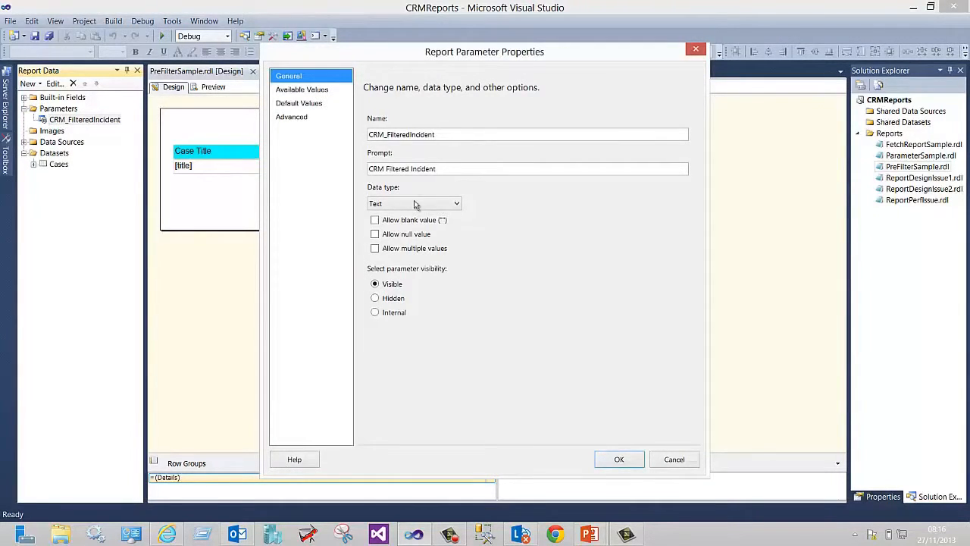
left_click(301, 90)
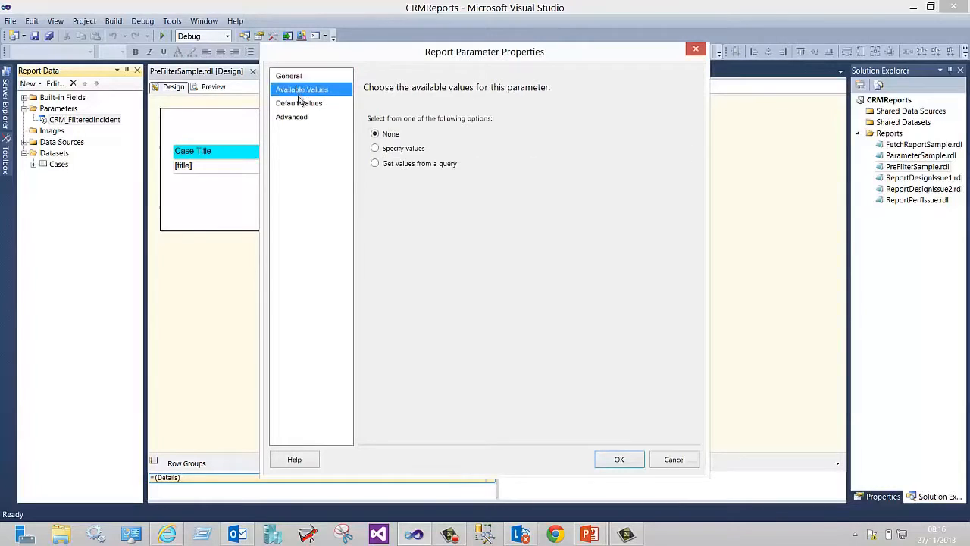
left_click(300, 103)
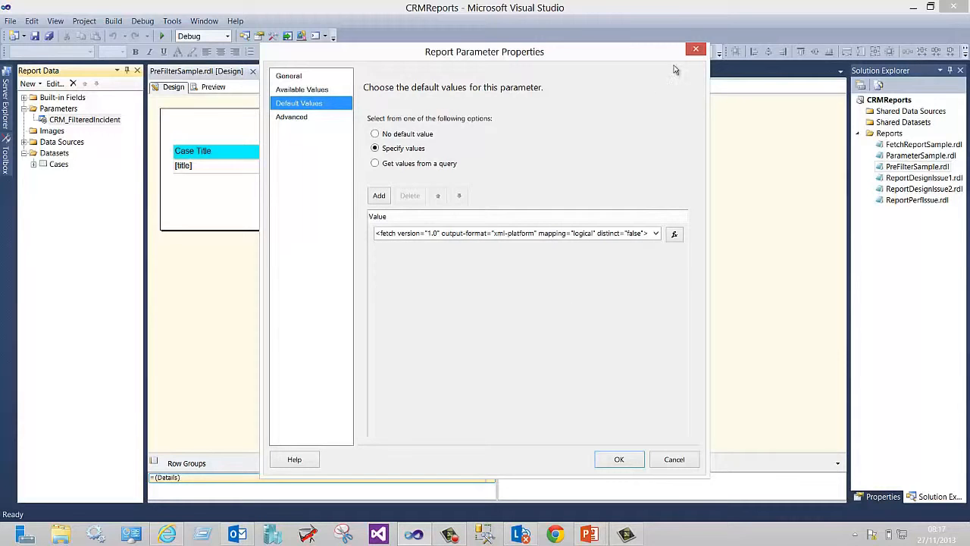
left_click(695, 49)
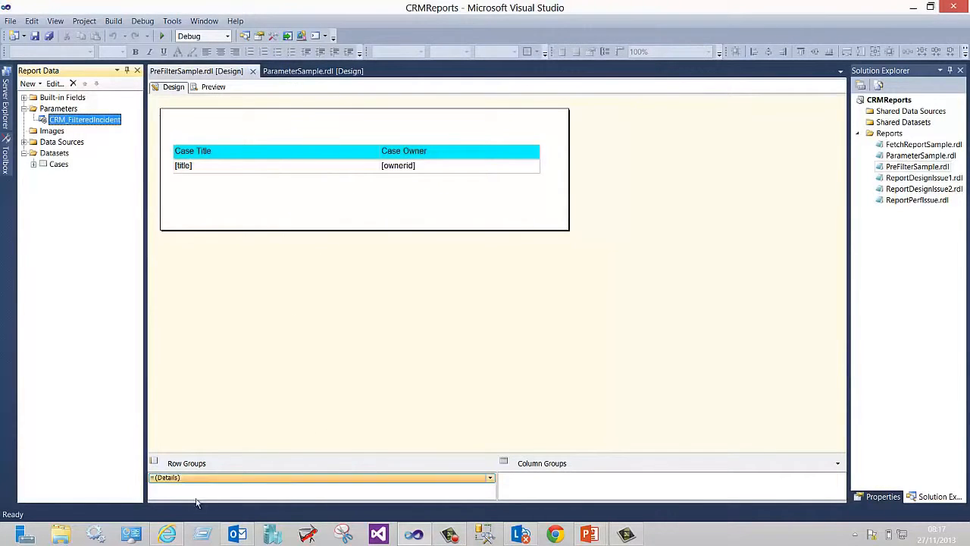
Switch to Dynamics CRM in the browser and open the _PreFilterSample report
mouse_move(173, 535)
left_click(152, 472)
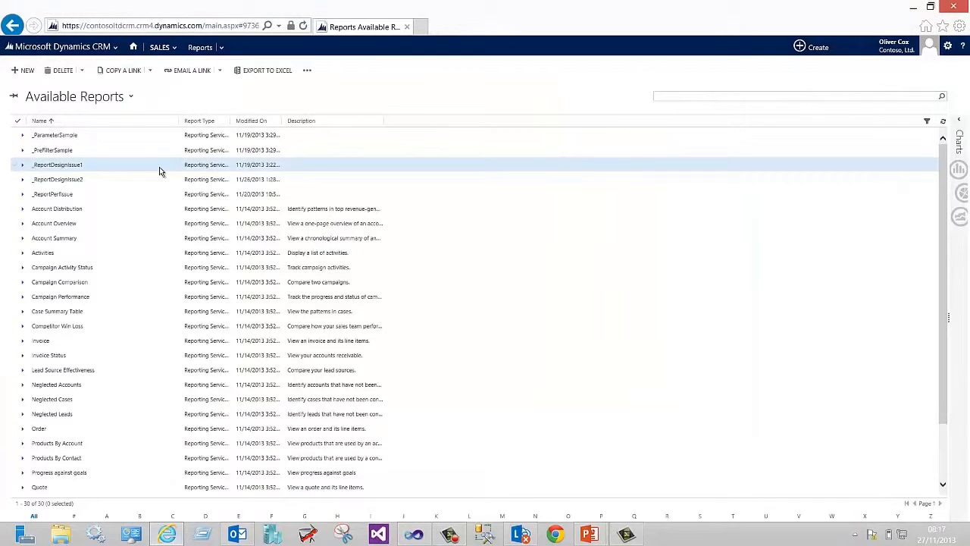
left_click(62, 154)
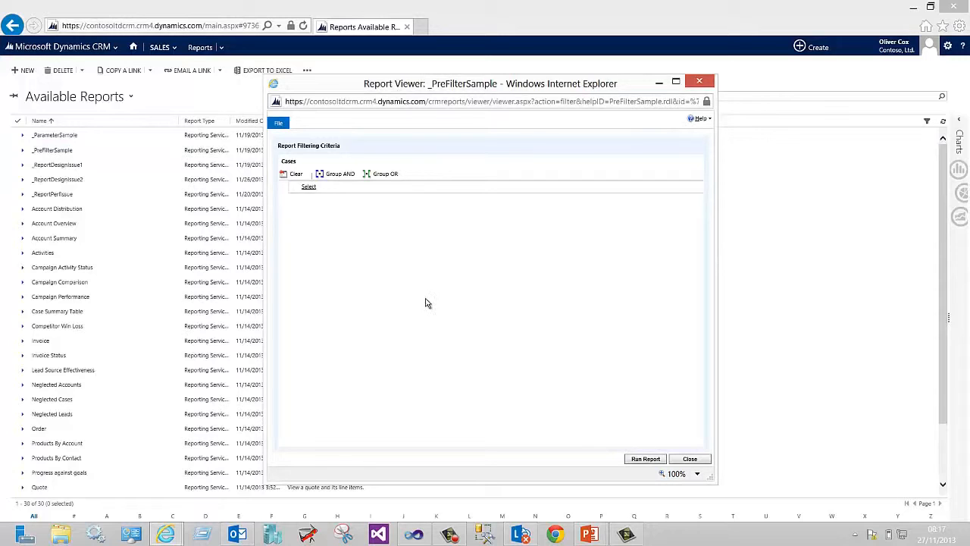
Add an Owner filter criterion with the Equals operator, then close the report viewer
left_click(339, 188)
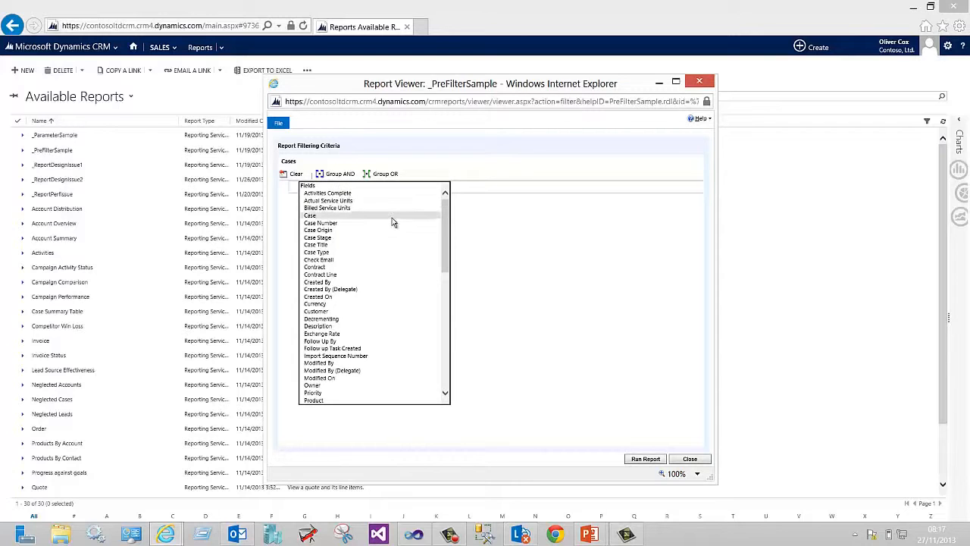
left_click_drag(448, 229, 447, 257)
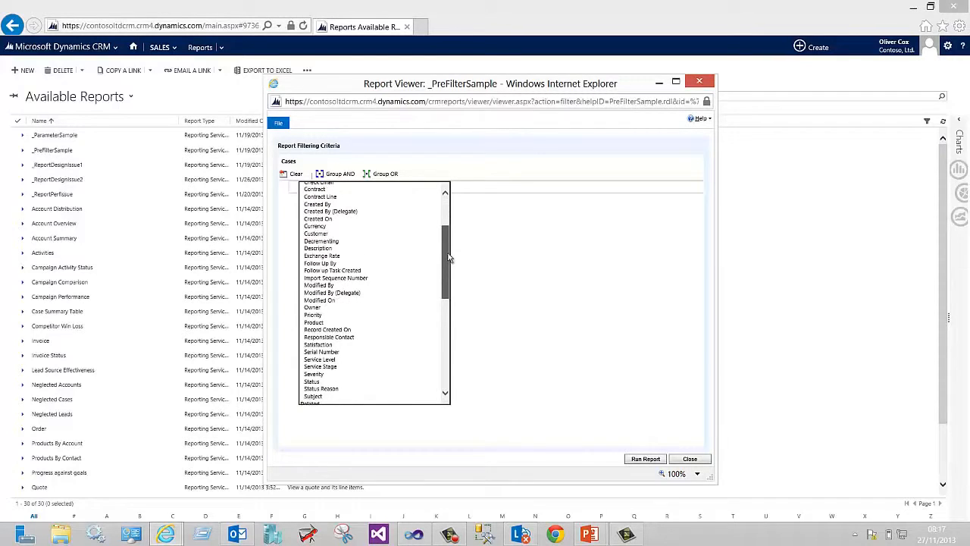
left_click(352, 309)
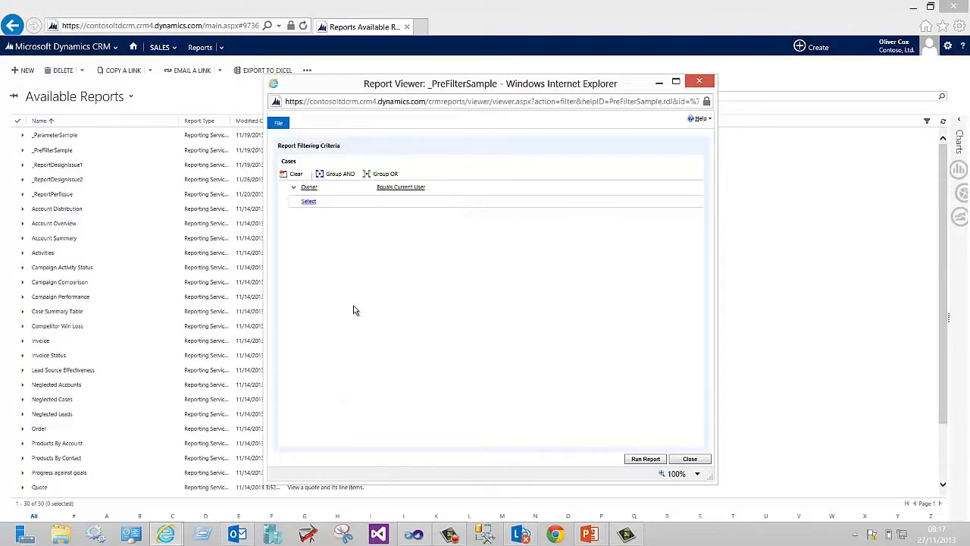
left_click(421, 187)
left_click(419, 216)
left_click(474, 189)
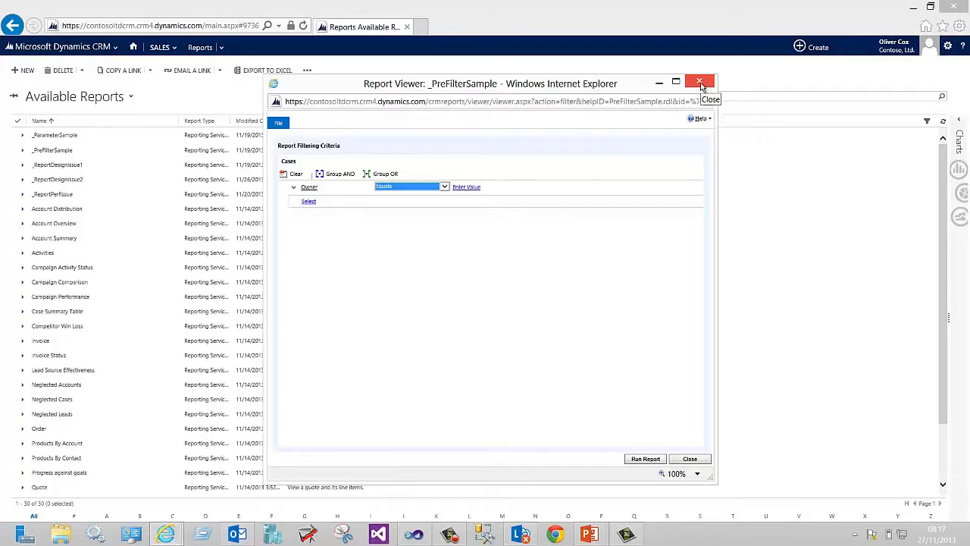
left_click(699, 81)
Select the _PreFilterSample report and switch to the PowerPoint presentation
left_click(14, 152)
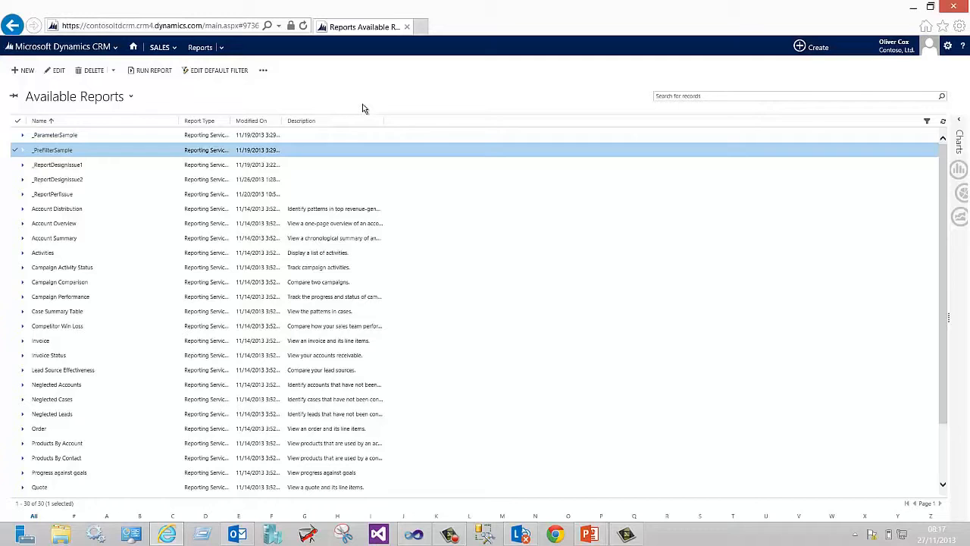
left_click(591, 534)
left_click(628, 489)
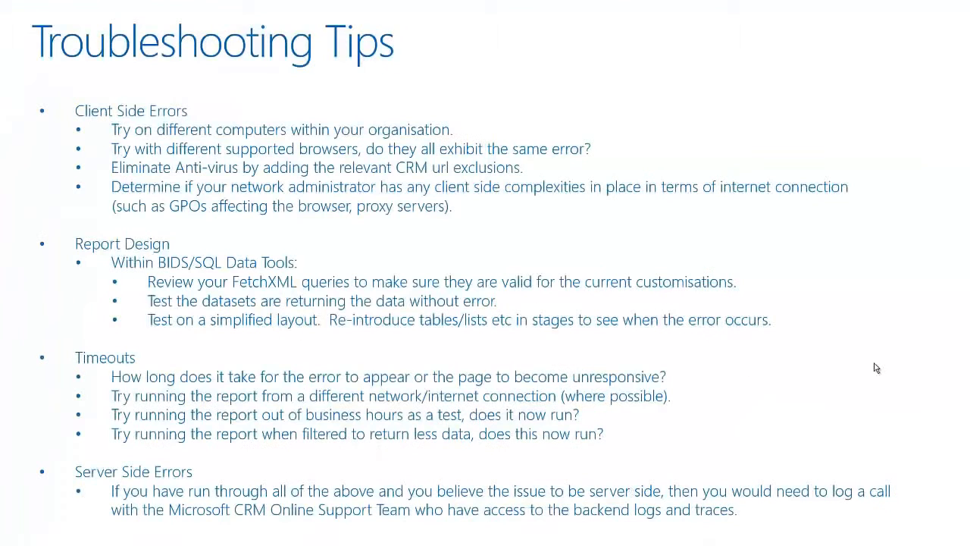
left_click(953, 360)
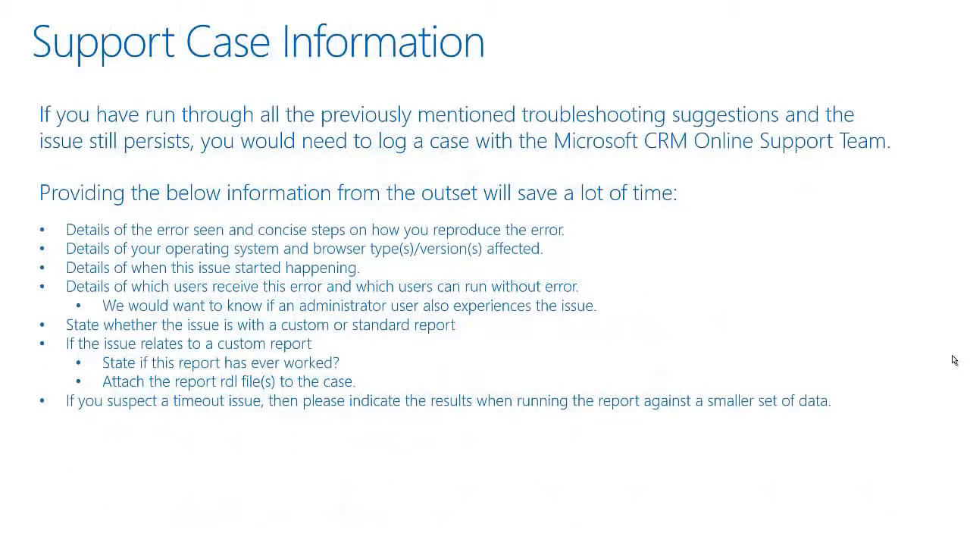